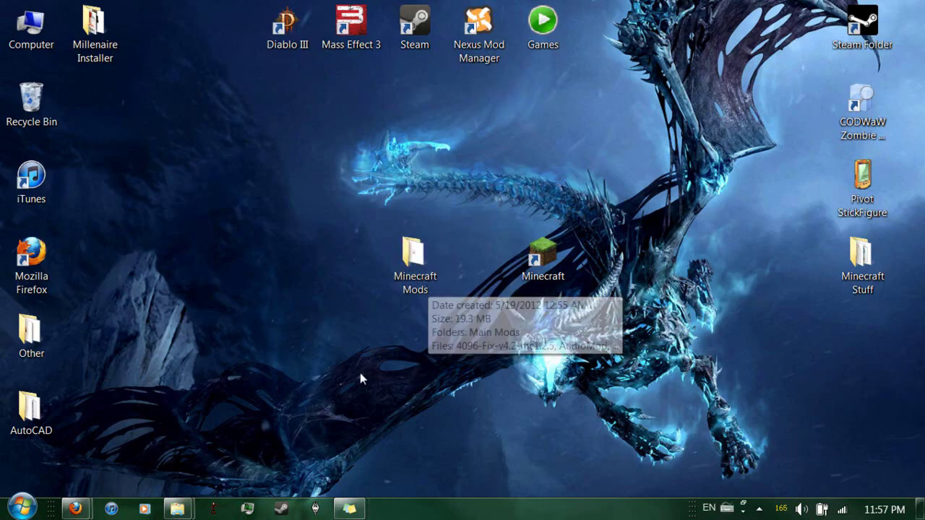
- Move industrialcraft-2-client_1.95b from the downloaded mods folder into the .minecraft mods folder
mouse_move(177, 514)
click(269, 444)
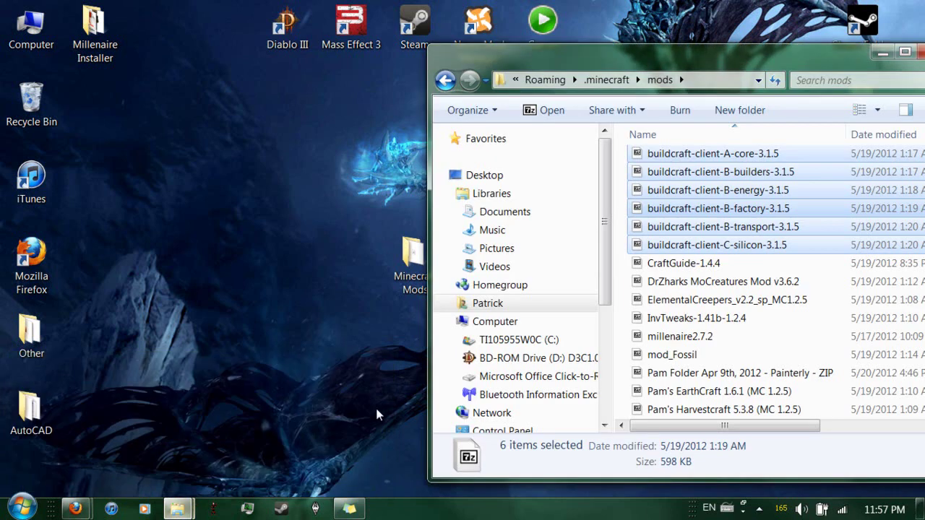
click(182, 444)
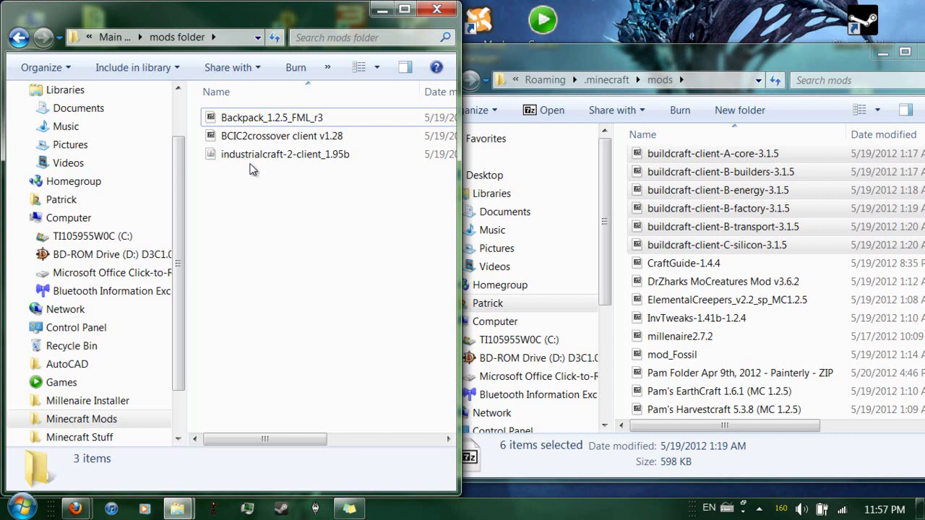
click(623, 307)
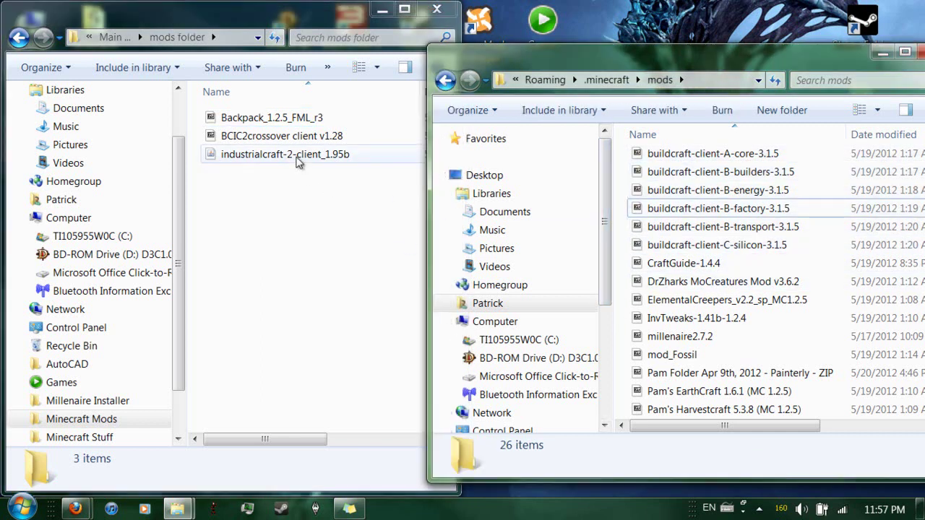
drag(298, 161, 621, 211)
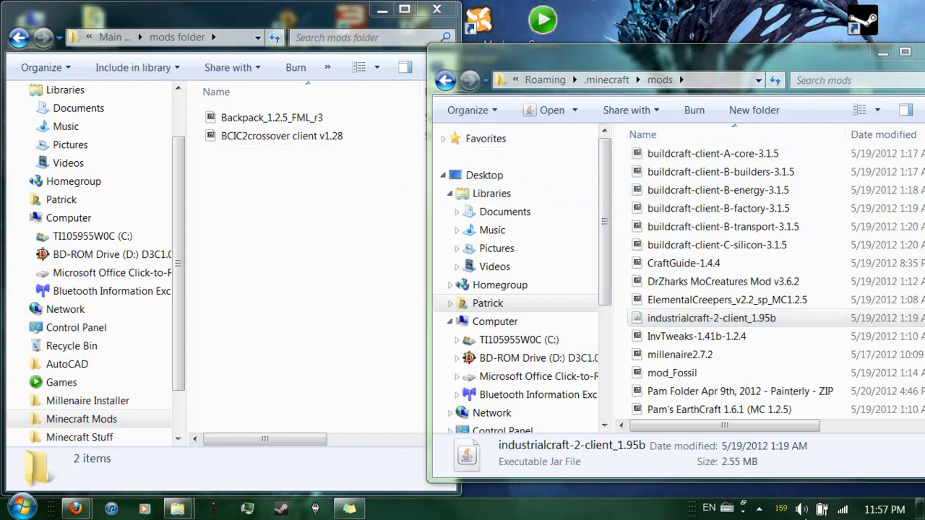
- Return to the desktop, launch Minecraft and log in with the saved account
click(920, 508)
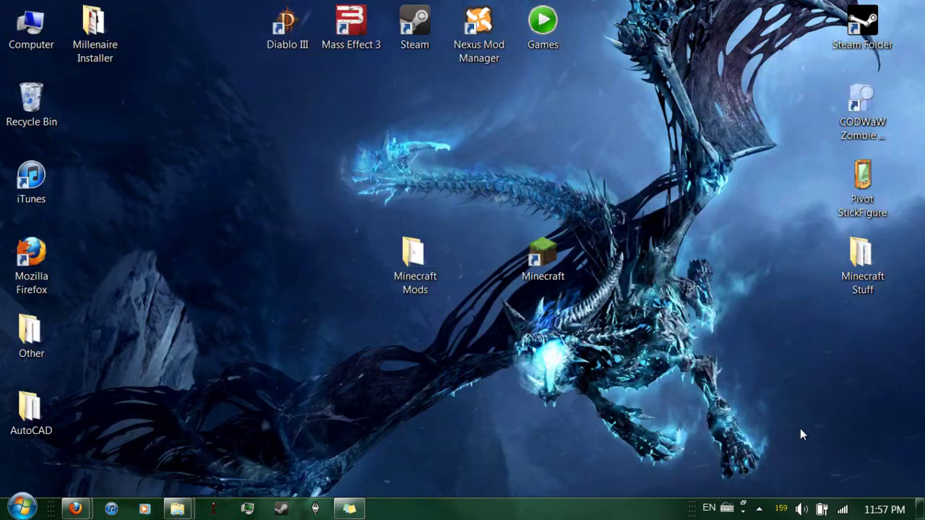
click(553, 274)
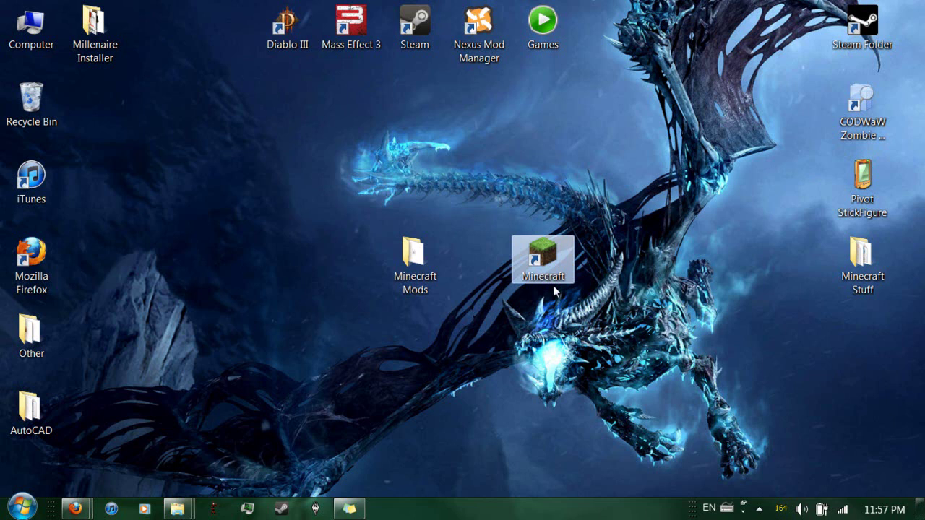
double_click(553, 285)
click(713, 395)
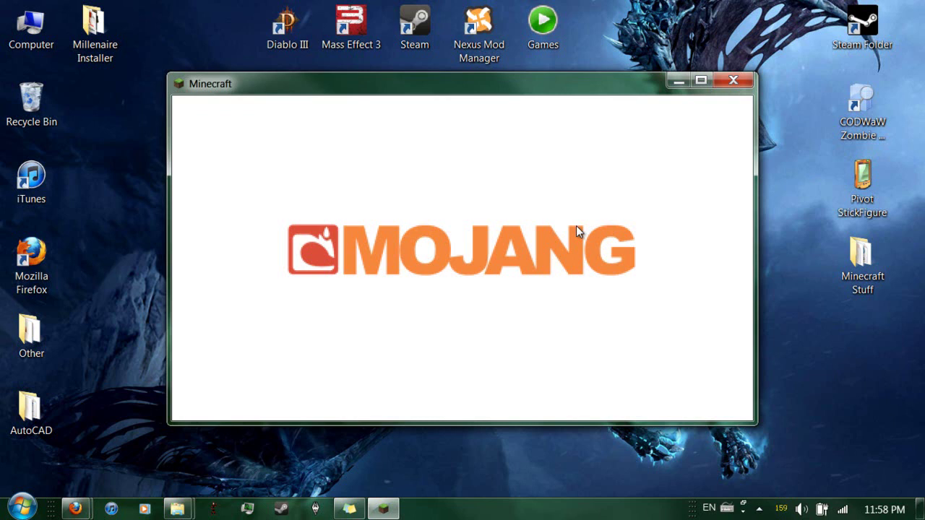
- Examine the crash report for the exception that names the conflicting block slot, and close the game
scroll(578, 226, down, 6)
scroll(578, 227, down, 6)
scroll(578, 226, up, 7)
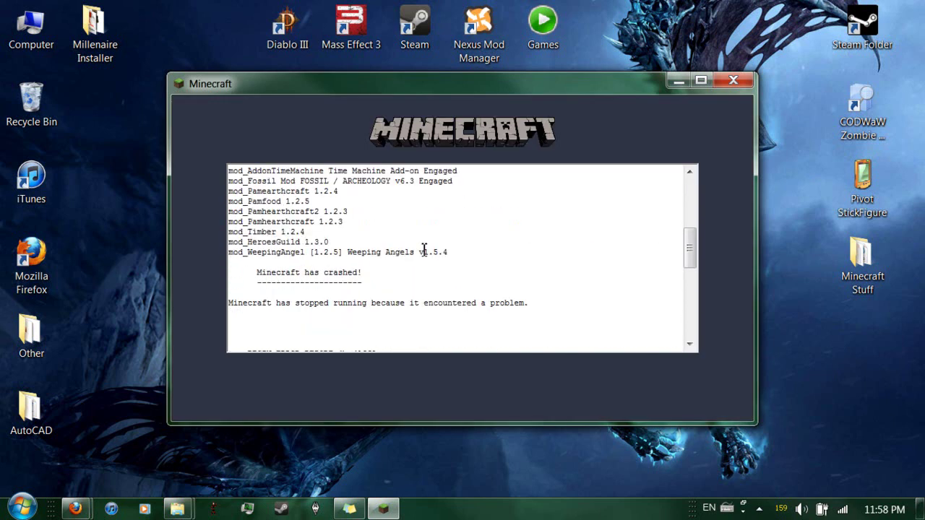
scroll(296, 263, down, 8)
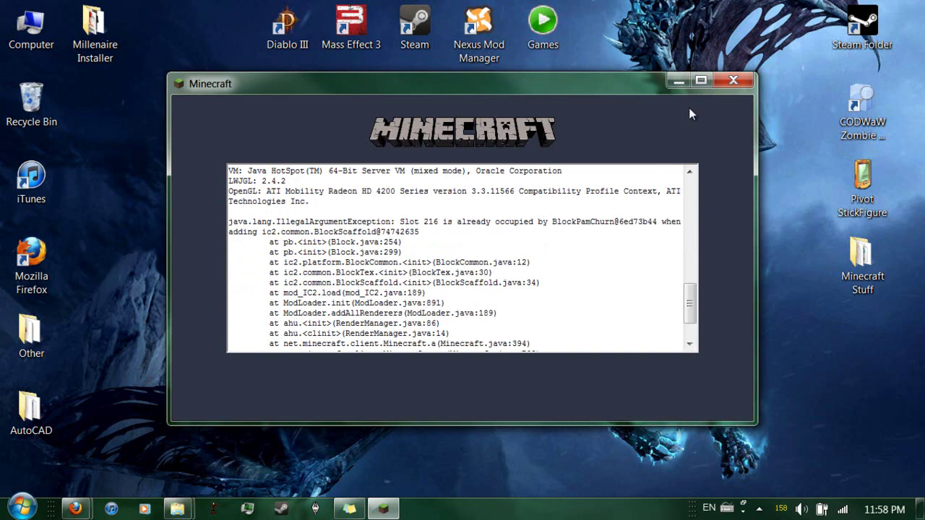
click(731, 82)
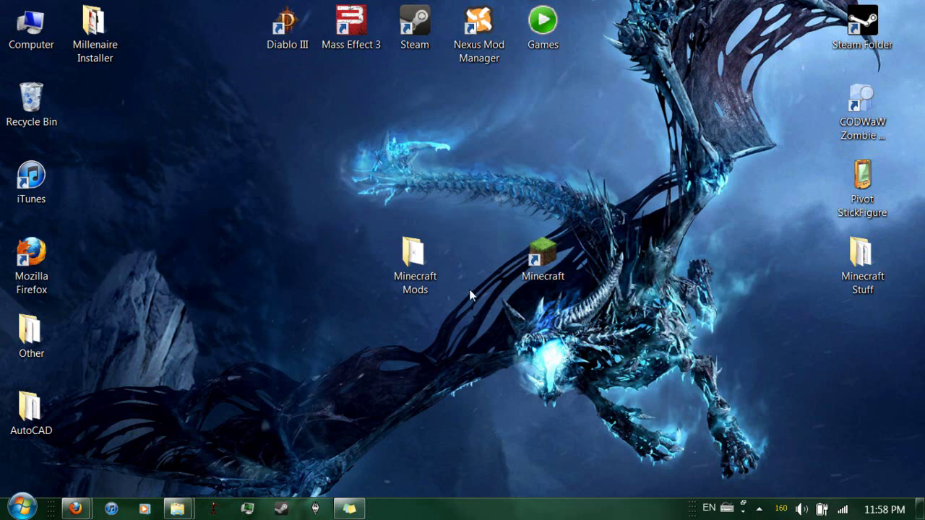
- Move industrialcraft-2-client_1.95b out of the .minecraft mods folder onto the desktop and minimize the folder window
mouse_move(177, 509)
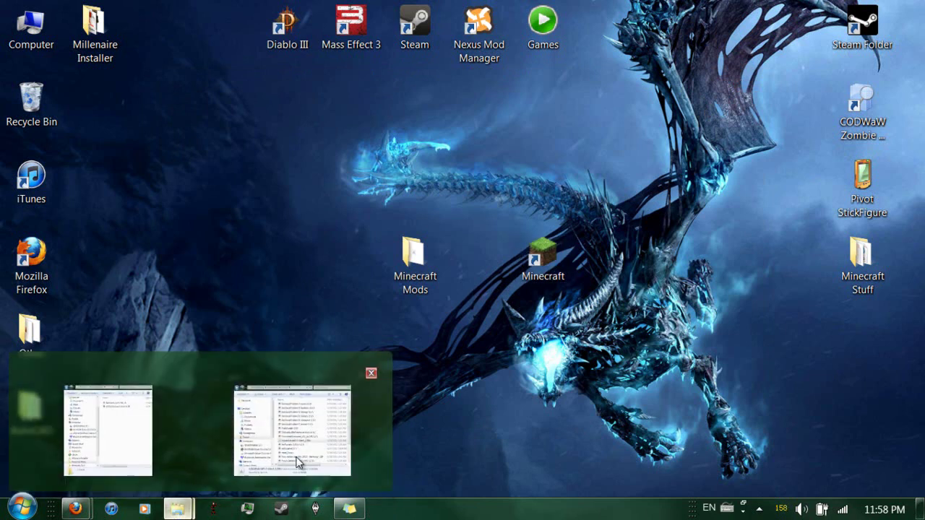
click(299, 426)
drag(650, 320, 158, 109)
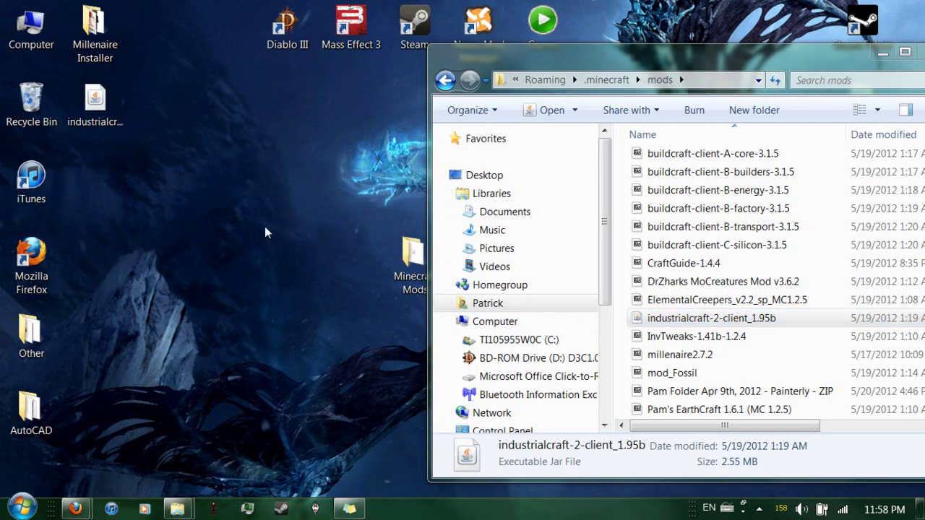
click(868, 51)
click(880, 53)
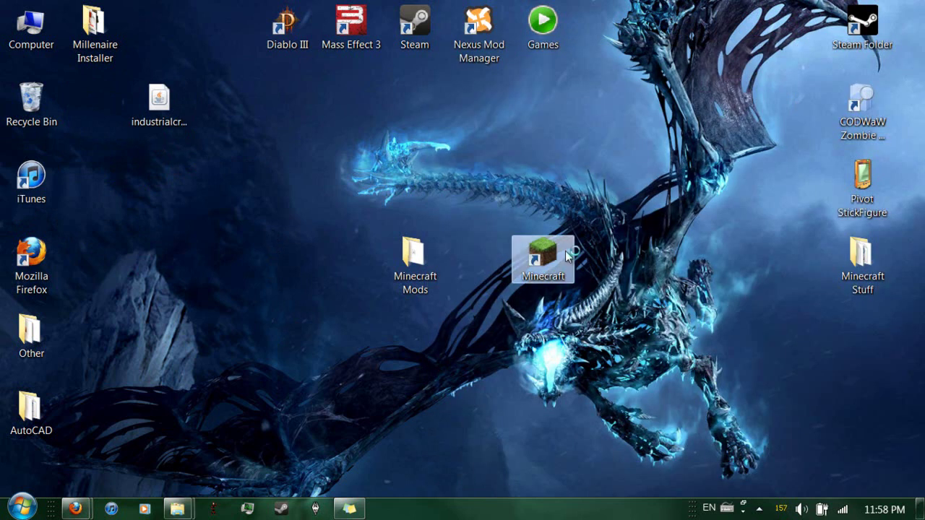
- Relaunch Minecraft with the saved login and place the blank sticky note beside the game window
double_click(566, 254)
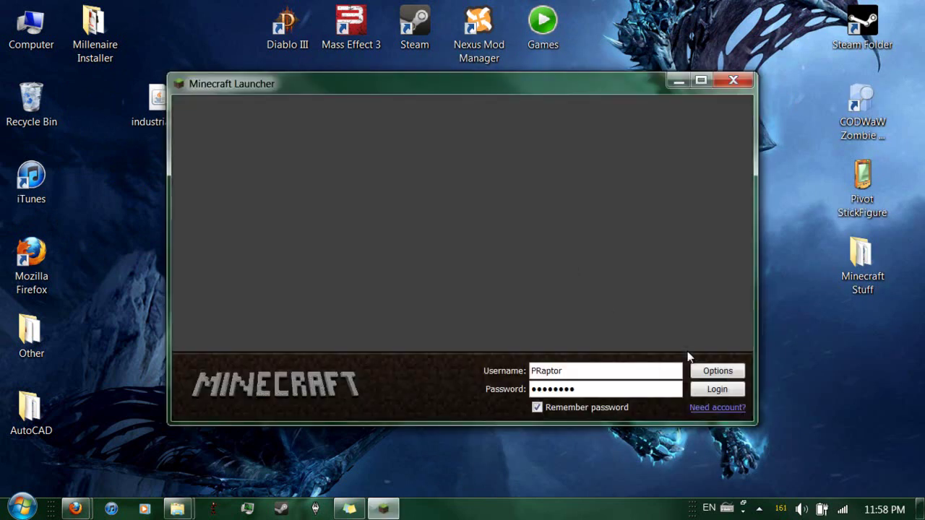
click(712, 391)
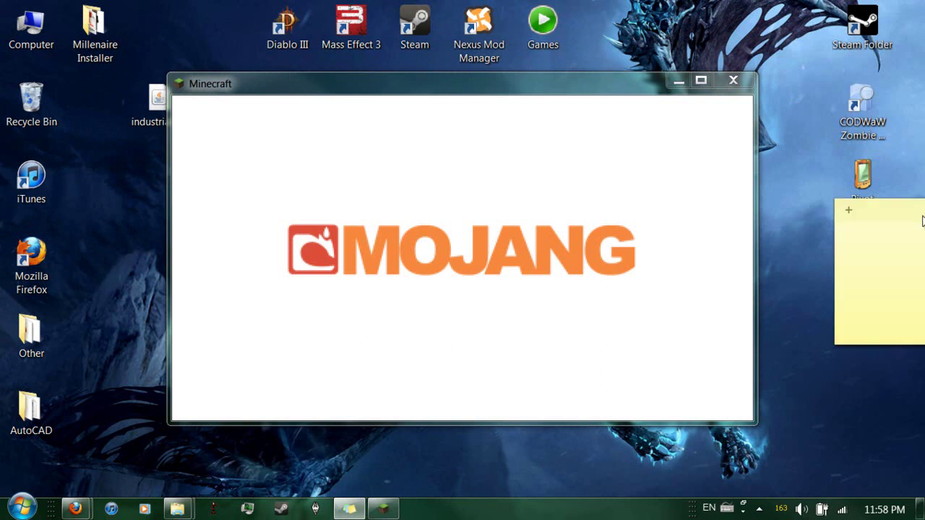
drag(915, 215, 847, 217)
click(340, 515)
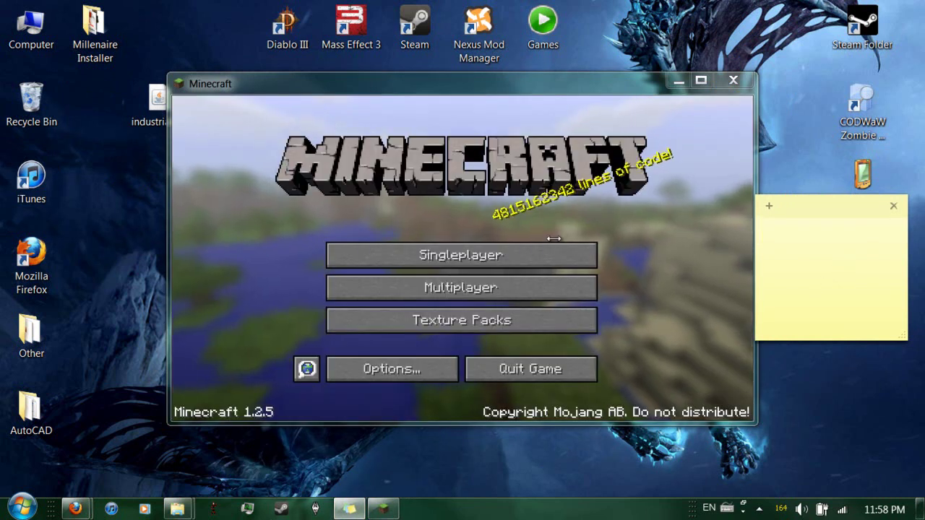
- Load a saved singleplayer world
click(551, 244)
click(436, 221)
click(436, 221)
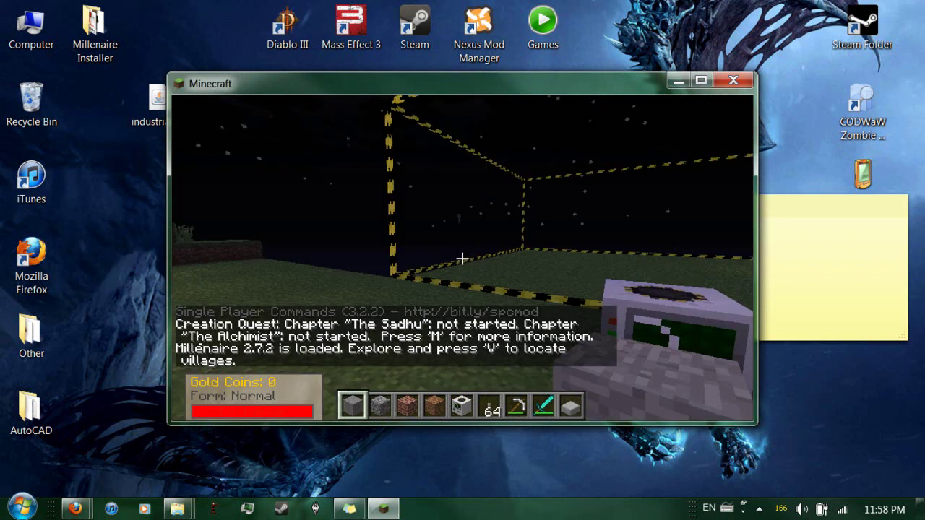
key(super)
text(sticky ntoes)
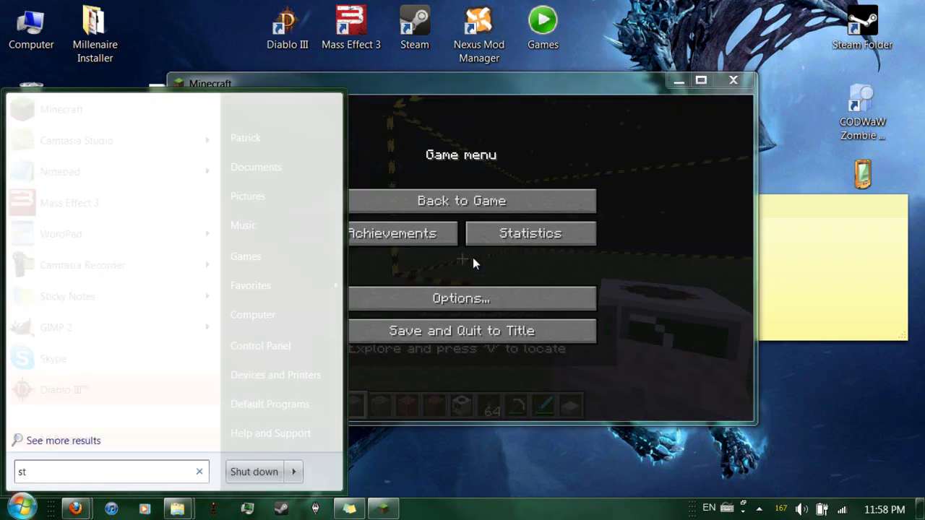
key(BackSpace)
key(BackSpace)
key(BackSpace)
key(BackSpace)
key(BackSpace)
key(BackSpace)
key(BackSpace)
key(BackSpace)
key(BackSpace)
key(BackSpace)
key(BackSpace)
key(BackSpace)
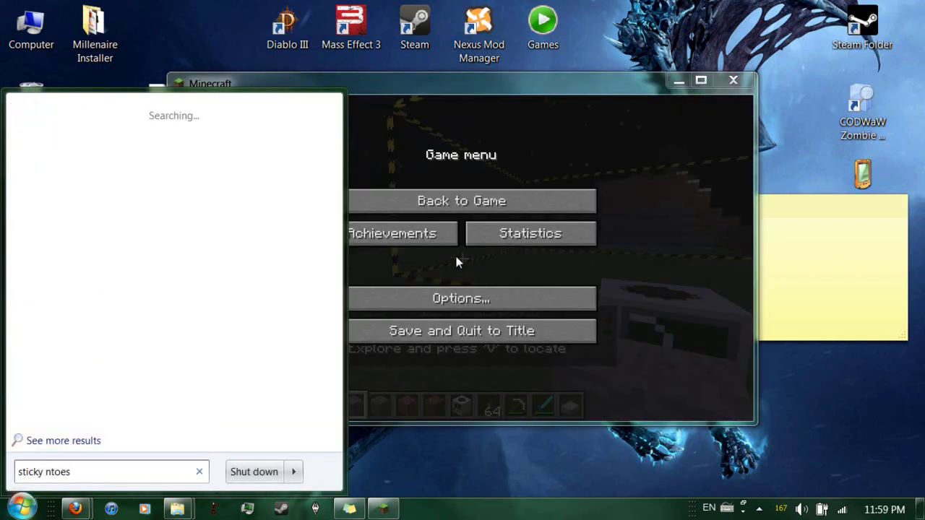
click(455, 191)
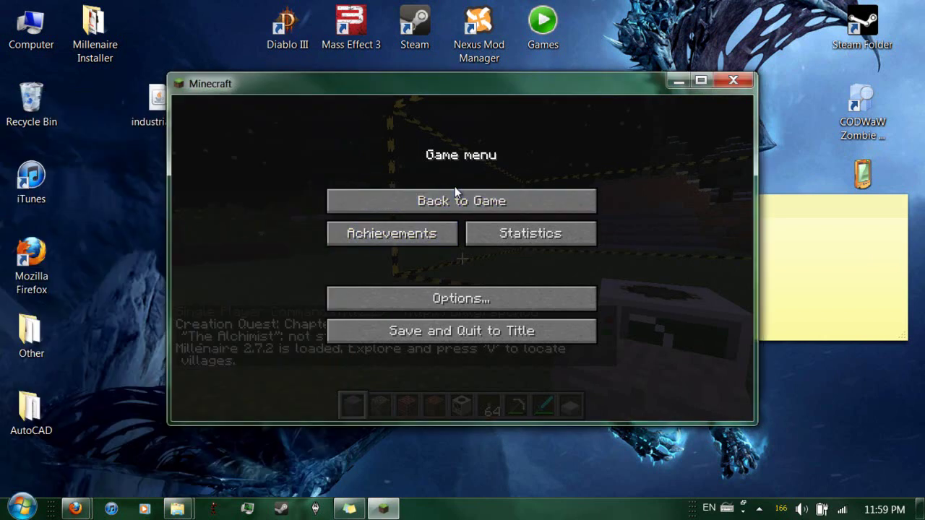
click(457, 192)
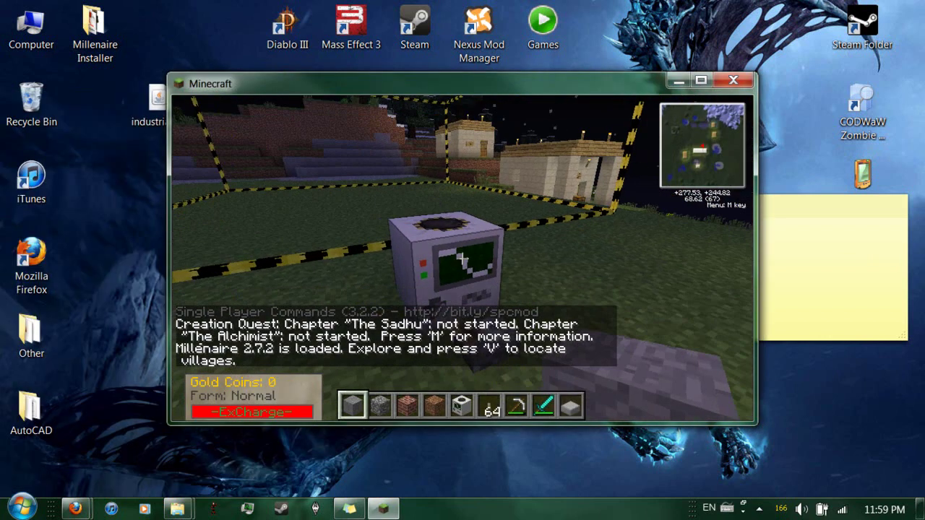
- Open the in-game item inventory and maximize the Minecraft window so the item list shows more per page
click(462, 258)
key(e)
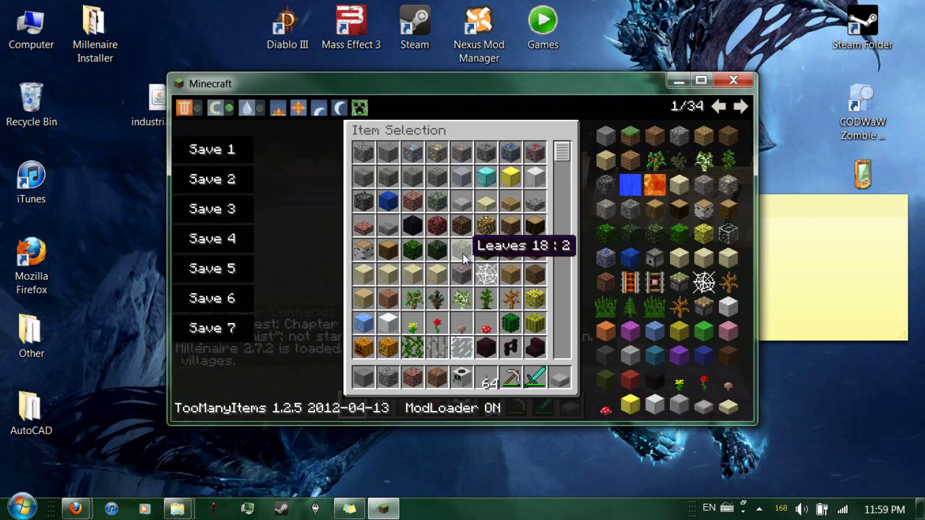
click(702, 80)
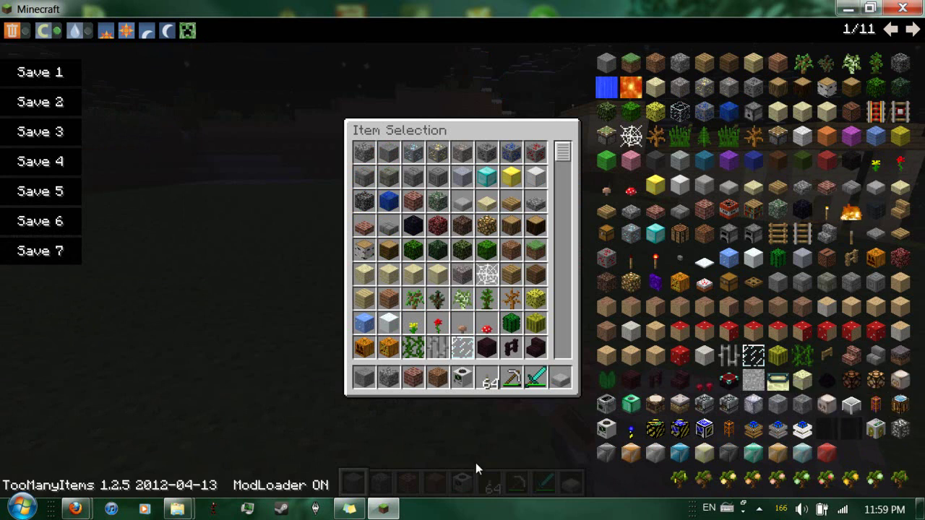
- Look through the first two pages of the TooManyItems list, ending on page 2, to compare blocks and items
click(912, 30)
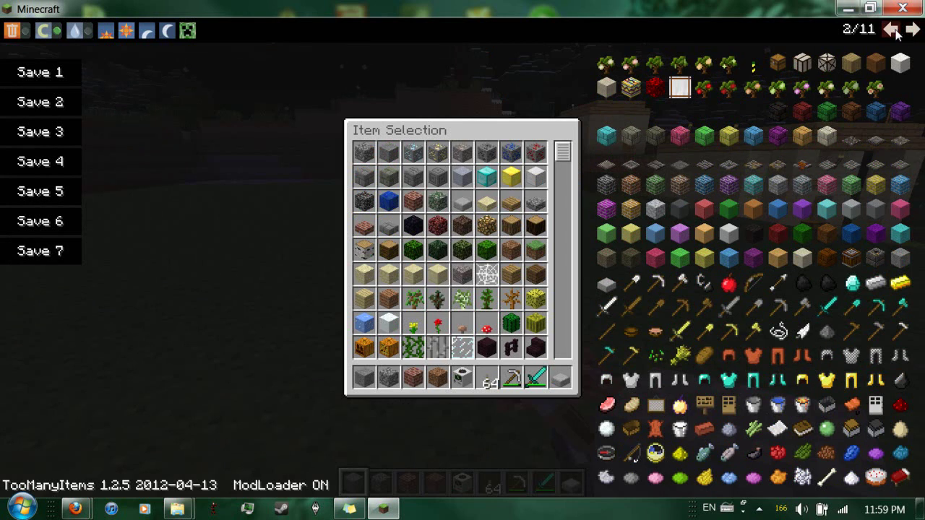
click(892, 29)
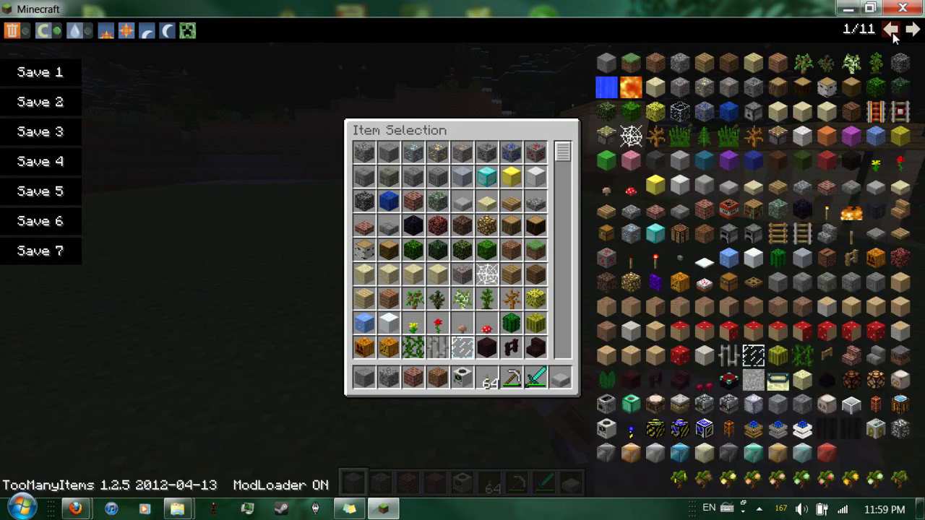
click(912, 29)
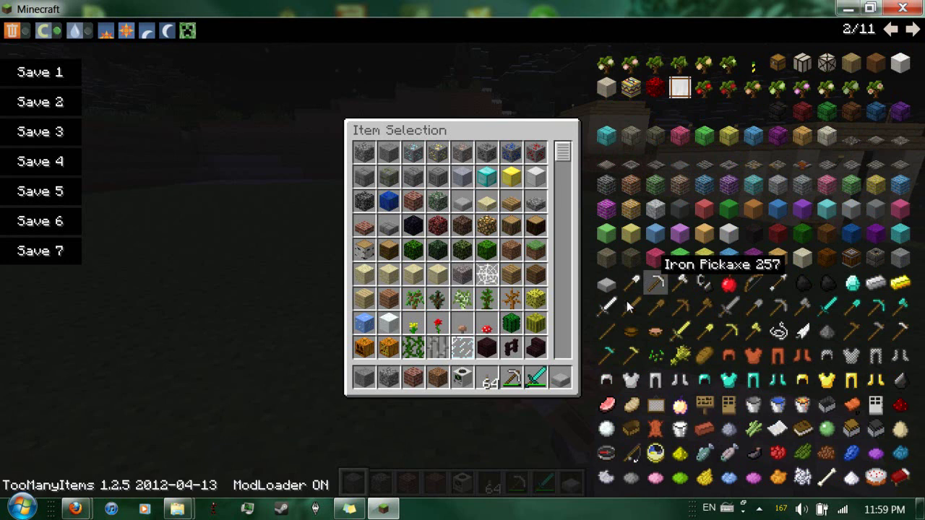
- Bring the sticky note over the game, place it beside the item selection window and write 220-255 on it
click(368, 507)
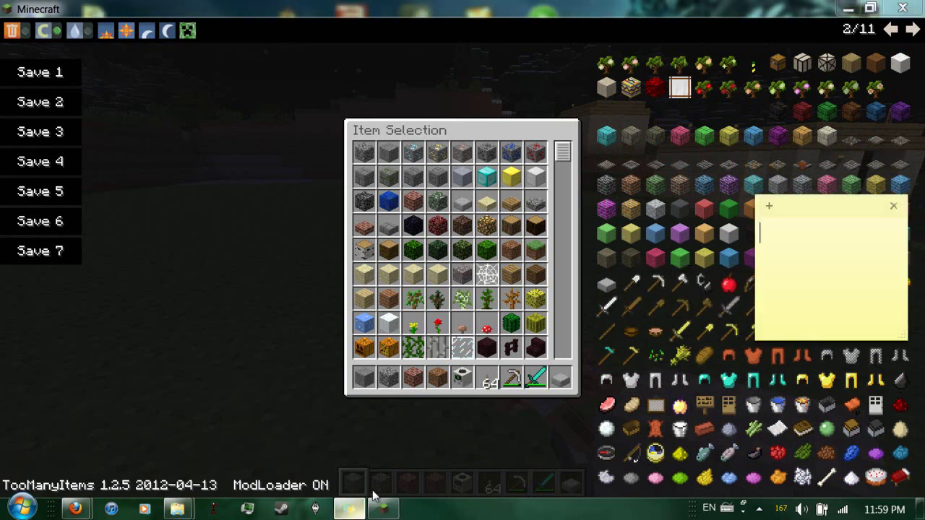
drag(805, 209, 238, 163)
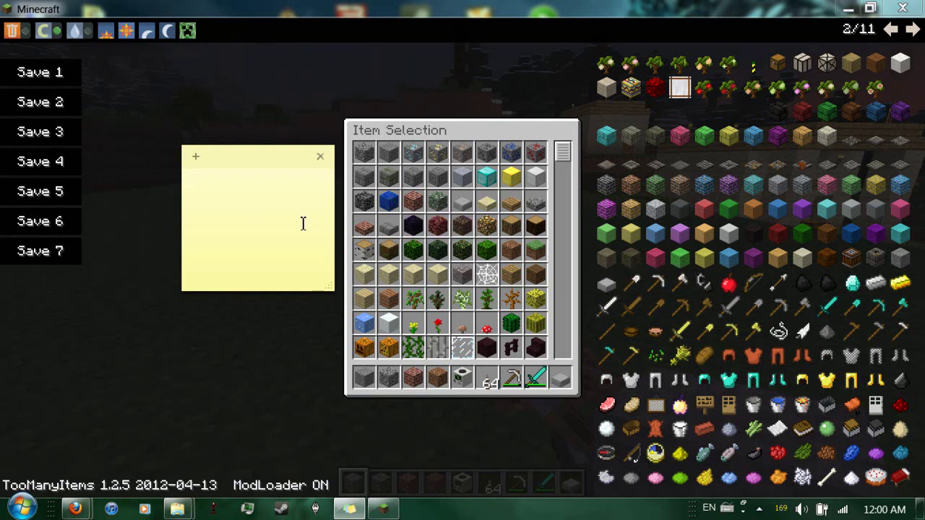
text(20-255)
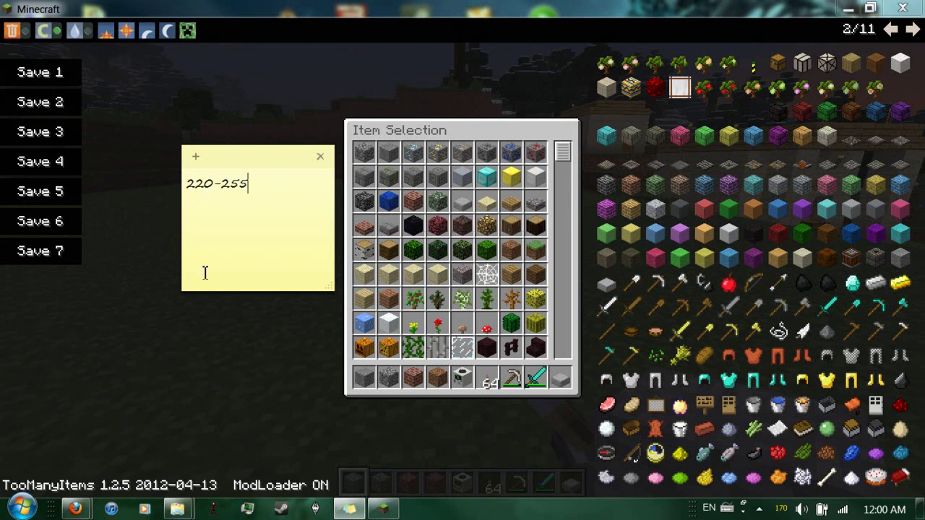
- Close the item inventory, save and quit to the title screen, and reload the singleplayer world
click(174, 332)
key(Escape)
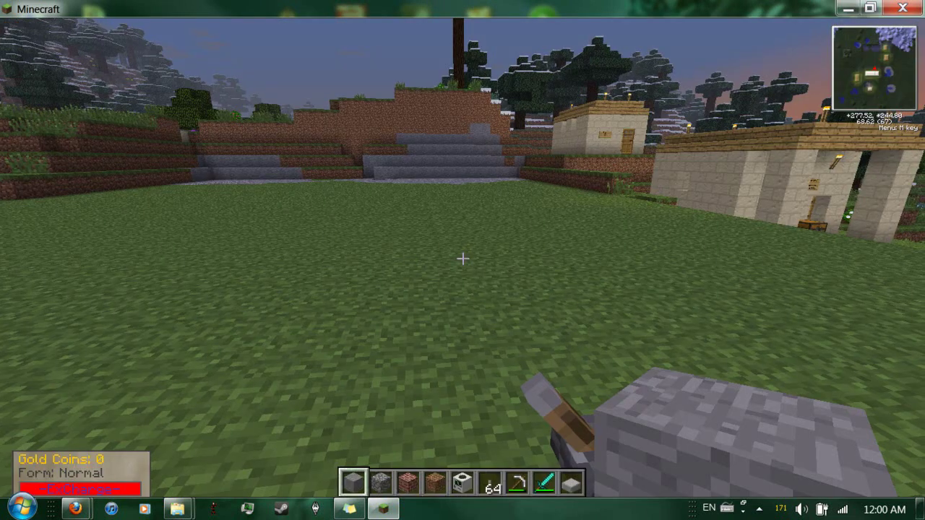
key(Escape)
click(493, 287)
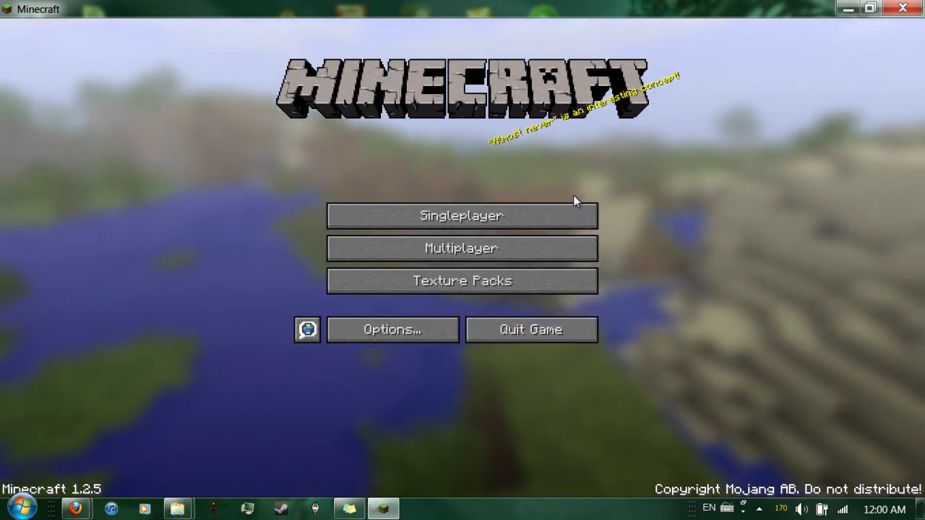
click(552, 215)
double_click(390, 210)
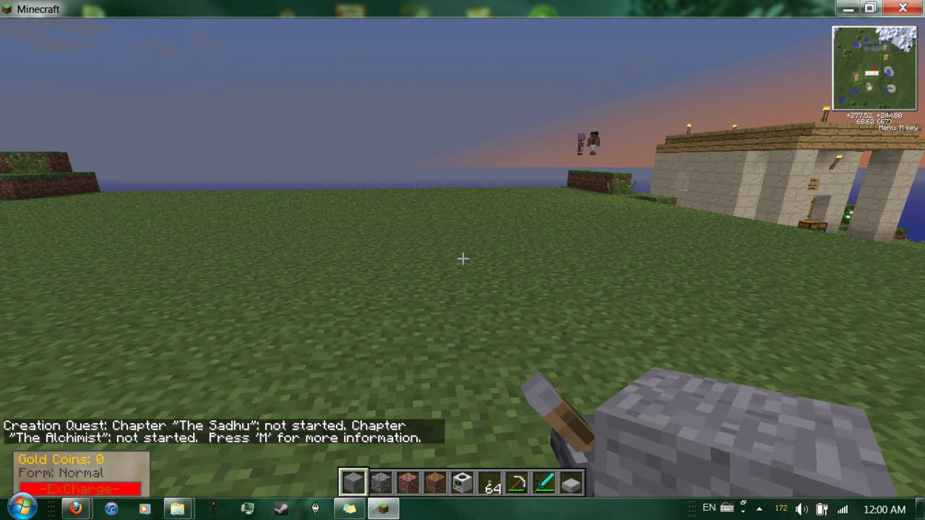
- Check the item inventory in the reloaded world, close it and open the game menu
key(e)
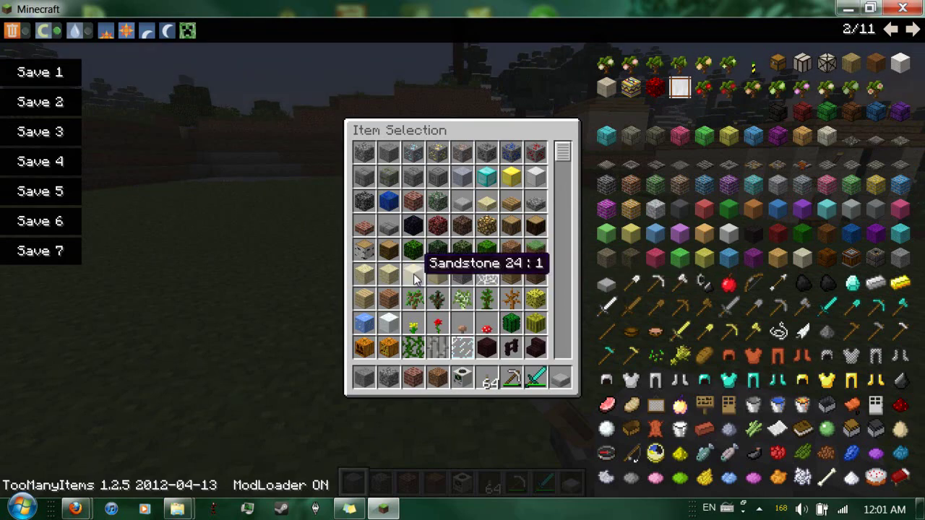
key(Escape)
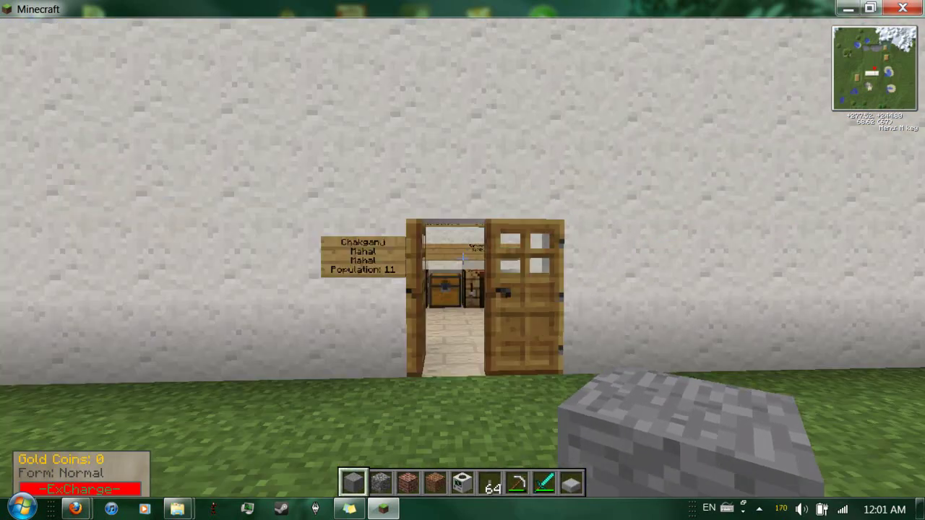
key(Escape)
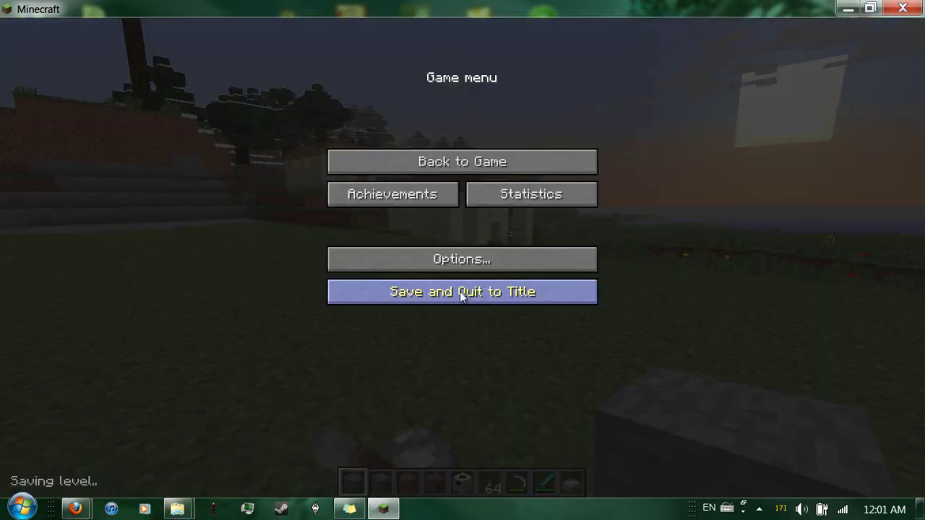
- Save and quit the current world, exit the game and bring up the mods folder window
click(460, 292)
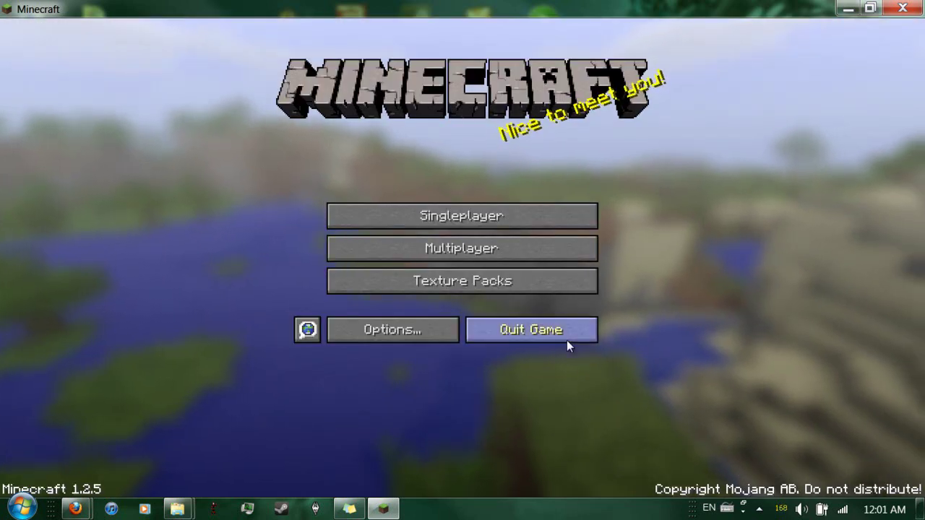
click(567, 341)
click(177, 510)
click(278, 452)
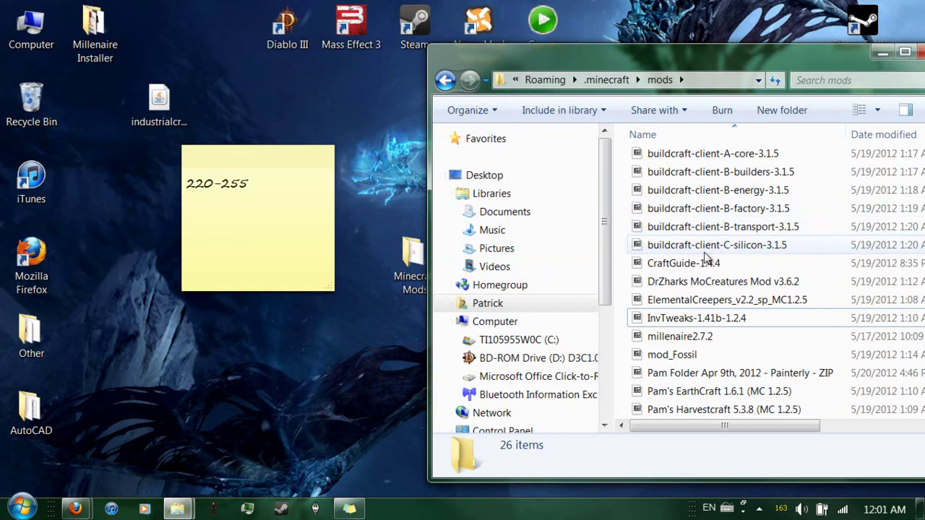
- Move industrialcraft-2-client_1.95b from the desktop into the mods folder and Pam's Harvestcraft 5.3.8 (MC 1.2.5) out to the desktop
scroll(702, 259, down, 2)
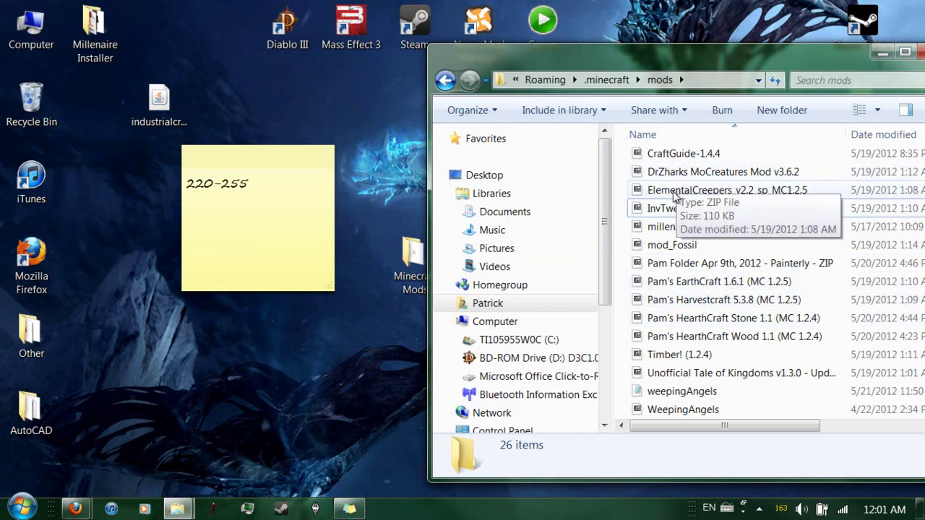
click(173, 97)
drag(174, 98, 625, 305)
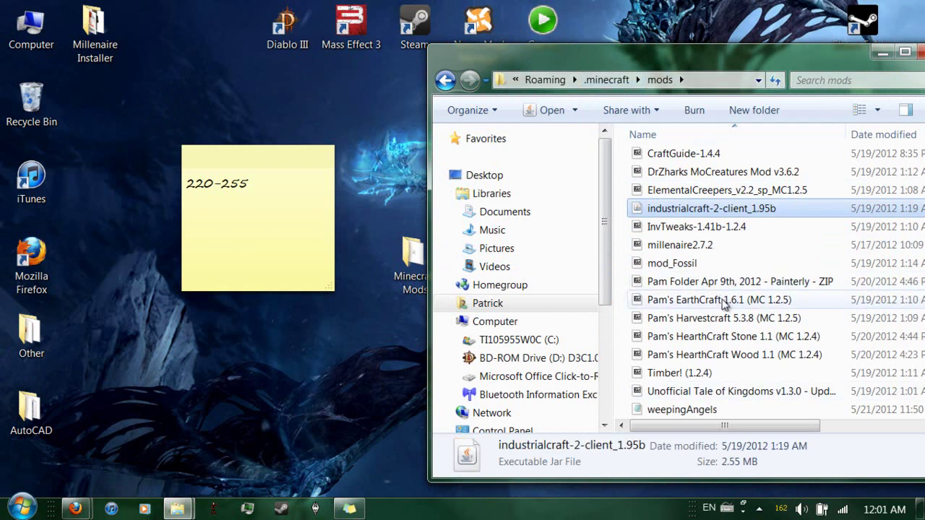
drag(734, 326, 230, 71)
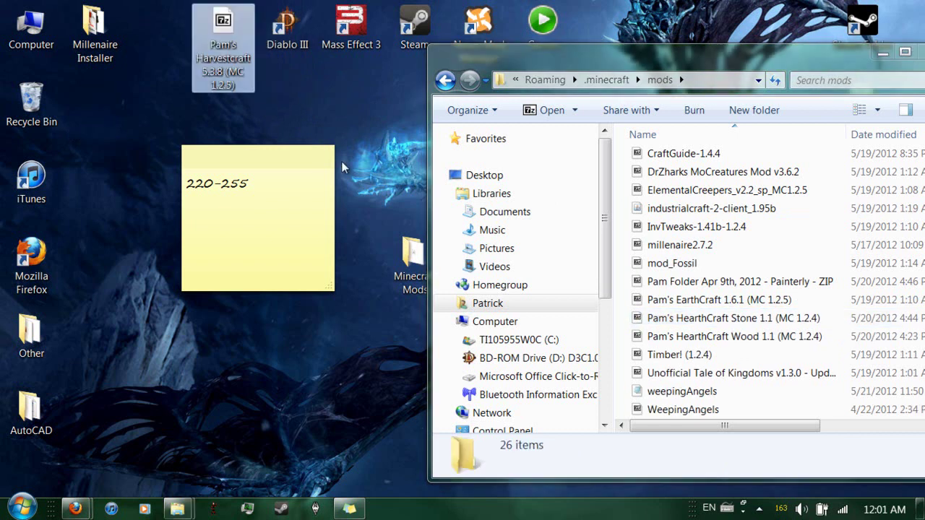
click(357, 106)
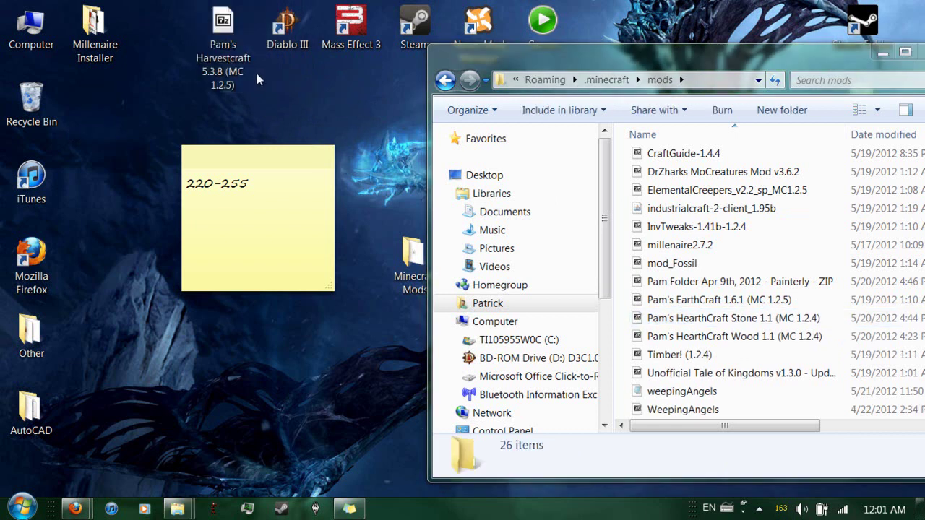
- Minimize the mods folder, launch Minecraft, log in and read the error report for the block slot conflict
click(880, 53)
double_click(554, 255)
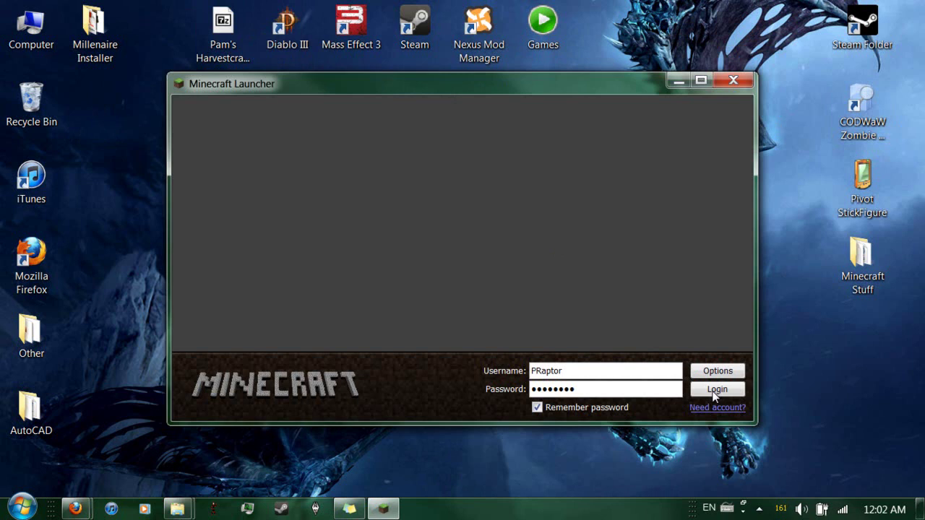
click(714, 390)
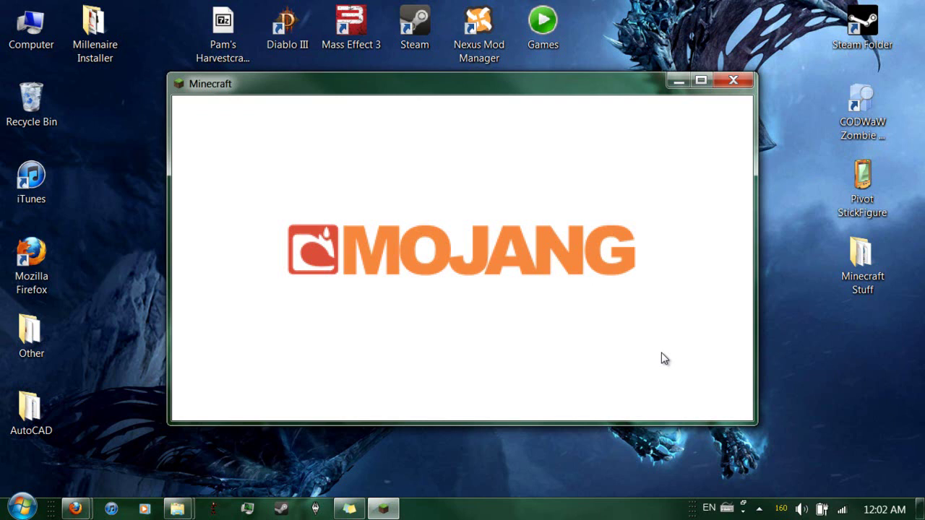
scroll(576, 278, down, 15)
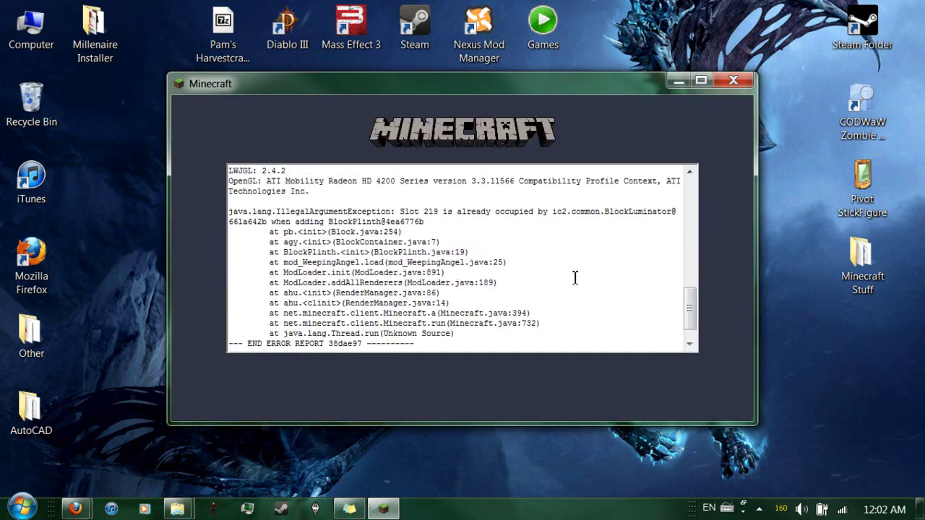
scroll(575, 277, up, 2)
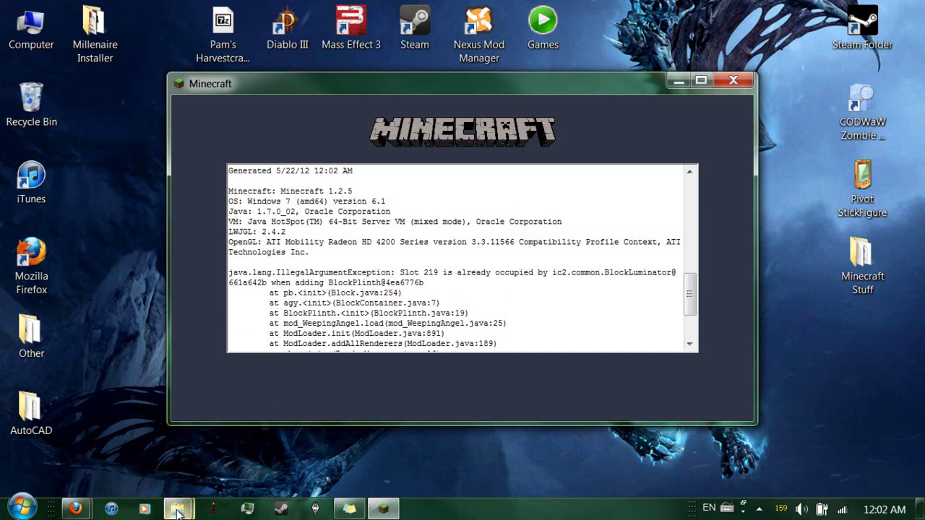
- Move the WeepingAngels ZIP from the mods folder to the desktop, closing Minecraft and retrying the move
mouse_move(178, 512)
click(261, 451)
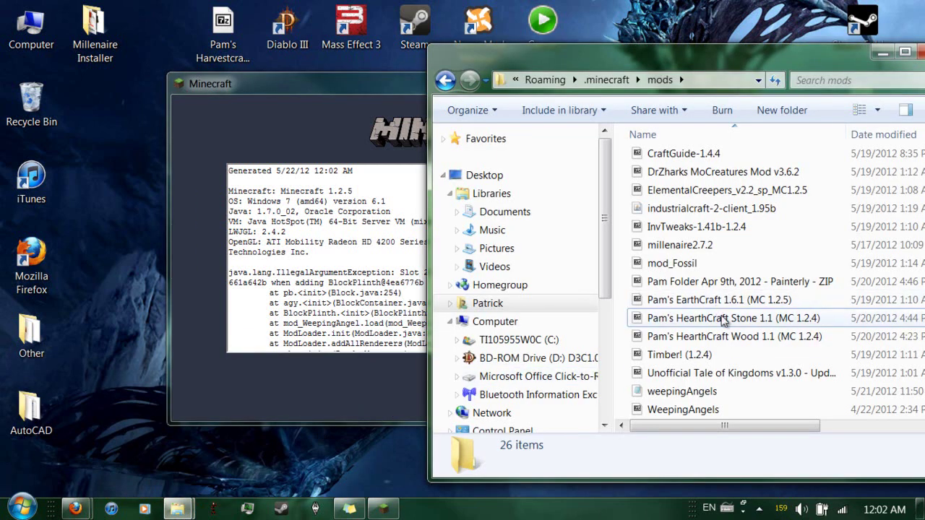
drag(683, 410, 154, 210)
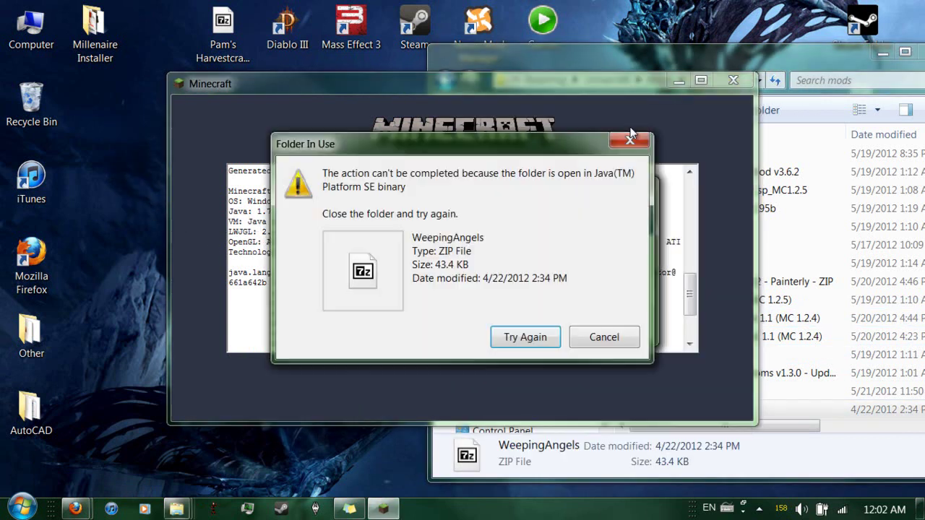
click(731, 77)
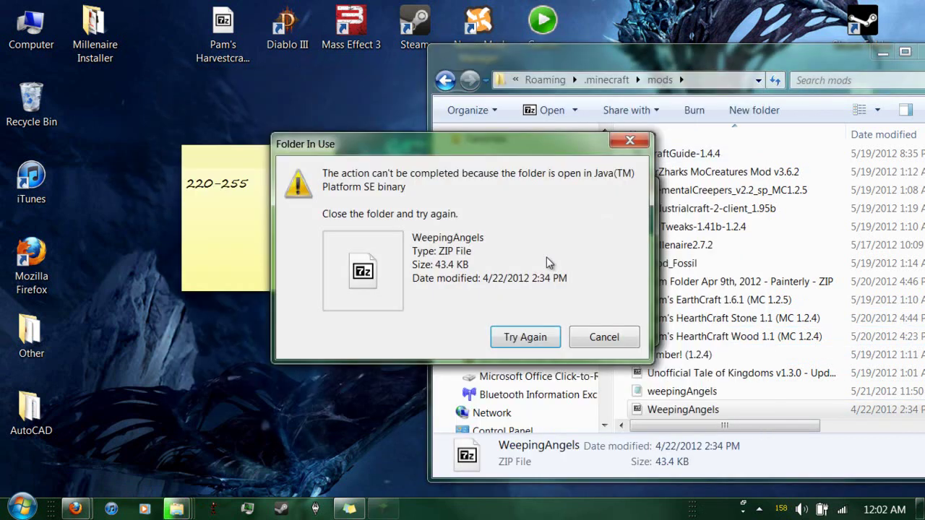
click(531, 337)
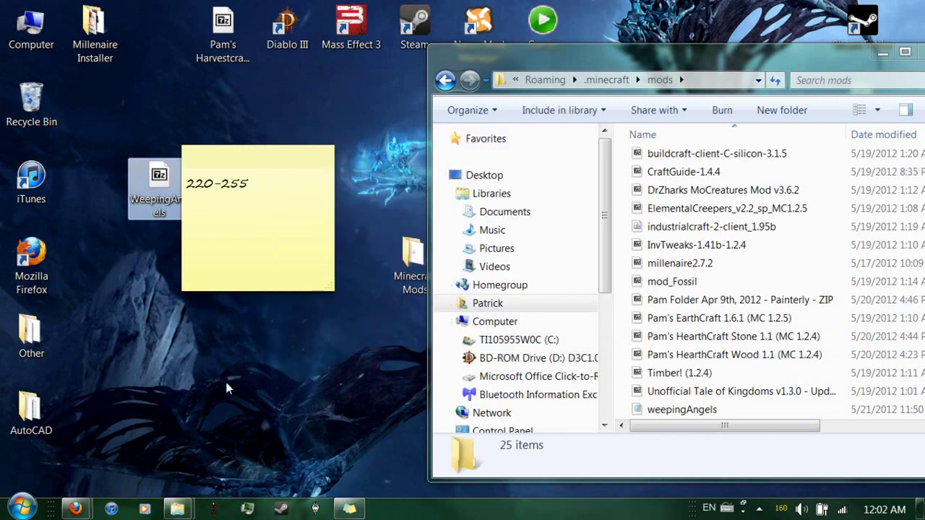
- Minimize the mods folder, relaunch Minecraft from the desktop and log in with the saved account
click(228, 217)
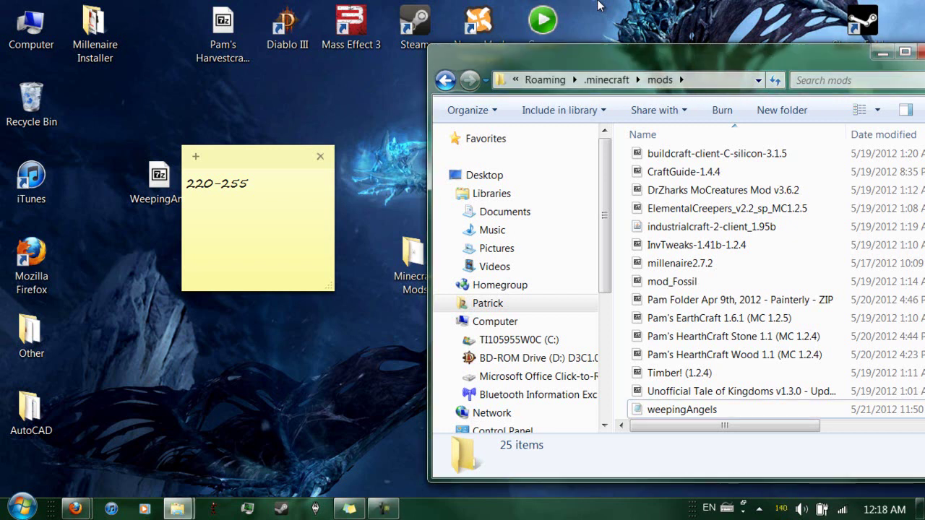
click(158, 181)
click(263, 135)
click(878, 51)
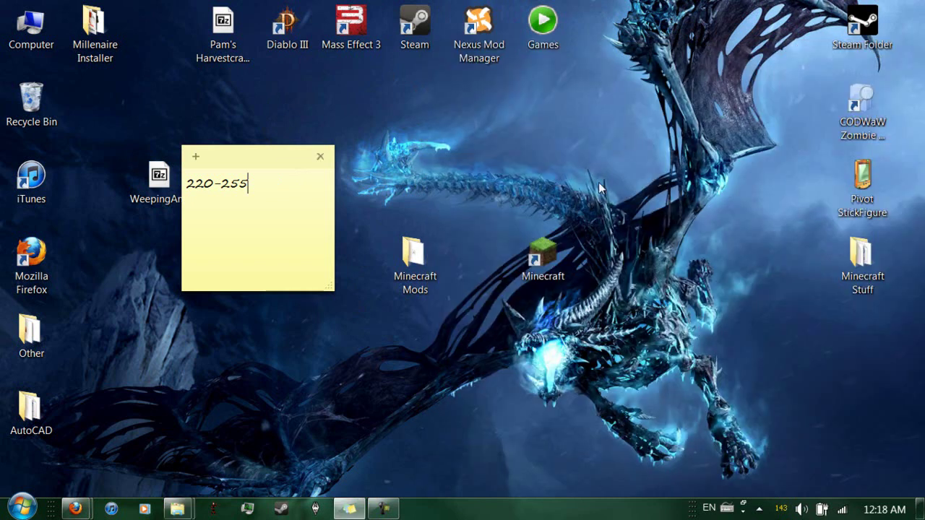
click(540, 249)
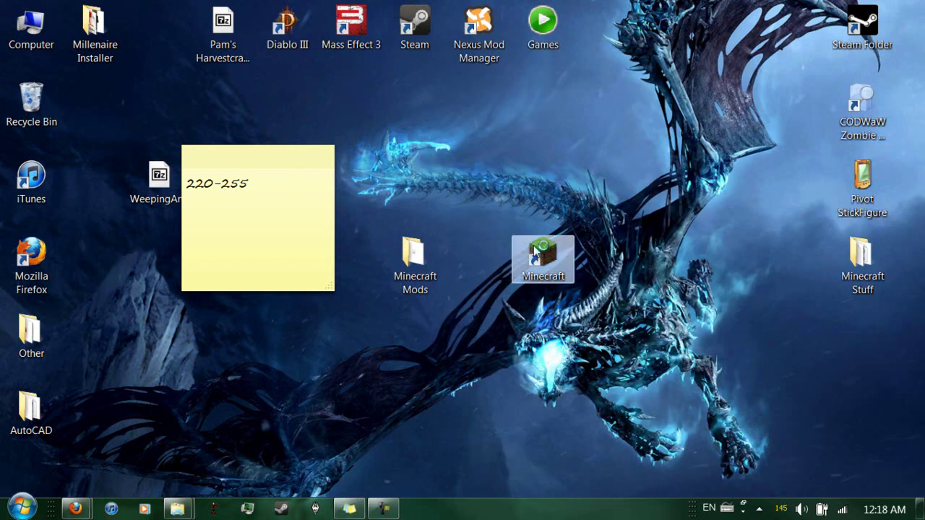
double_click(535, 251)
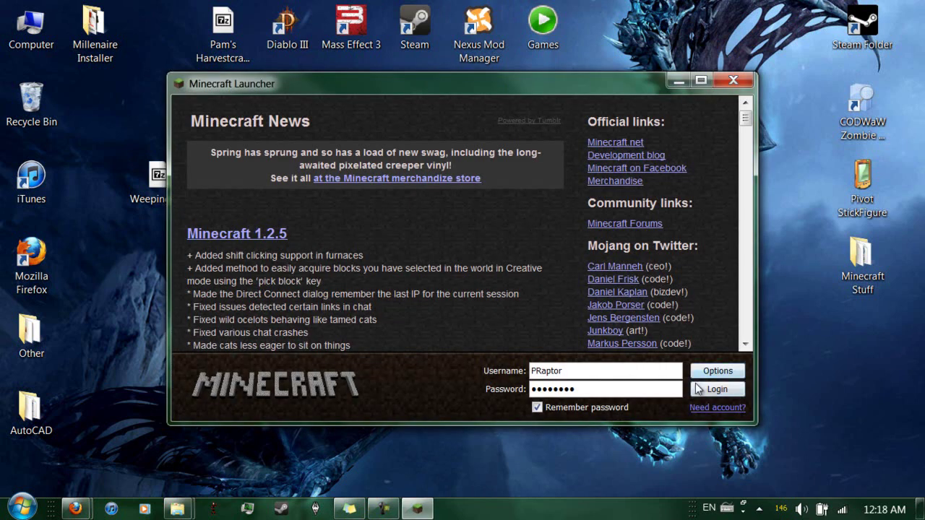
click(710, 389)
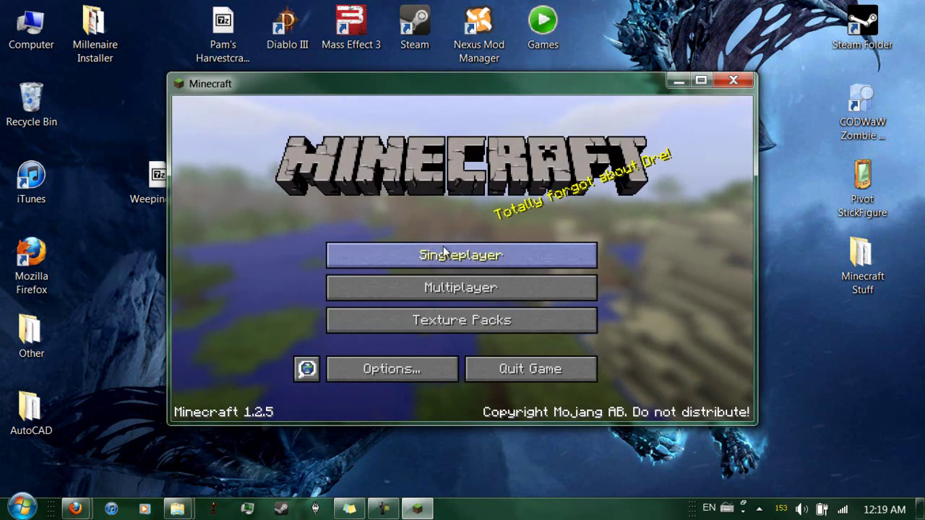
- Load the existing singleplayer world from the title screen
click(442, 245)
click(424, 233)
click(425, 233)
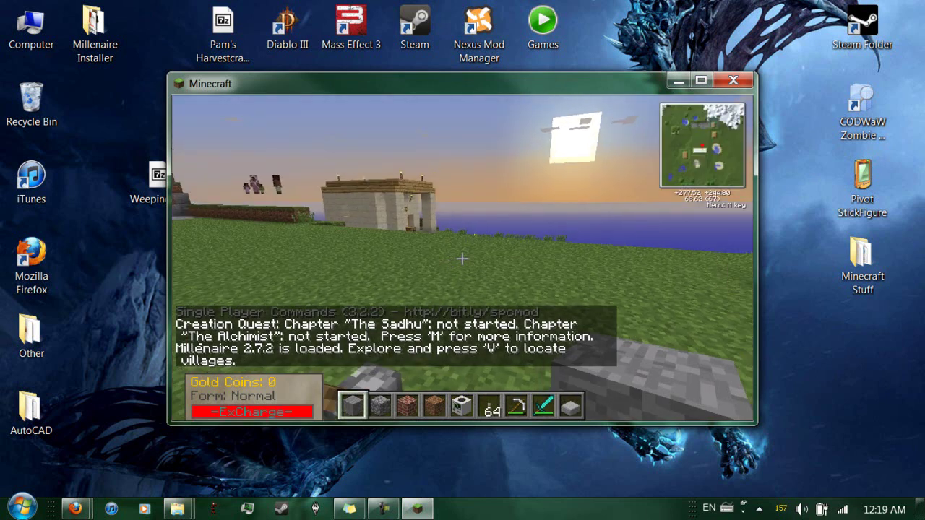
mouse_move(463, 258)
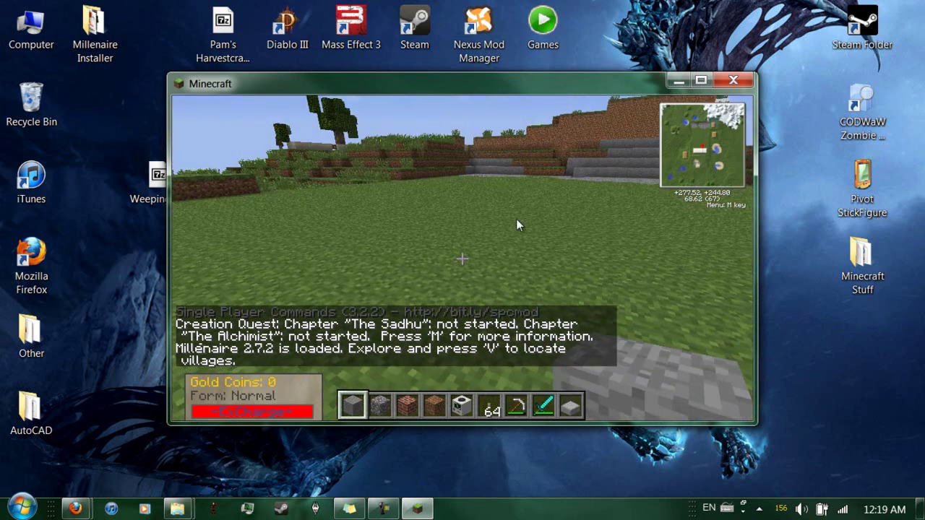
- Take the red-and-yellow nuke block from page 2 of the TooManyItems list and hold it from hotbar slot 5
key(e)
click(738, 107)
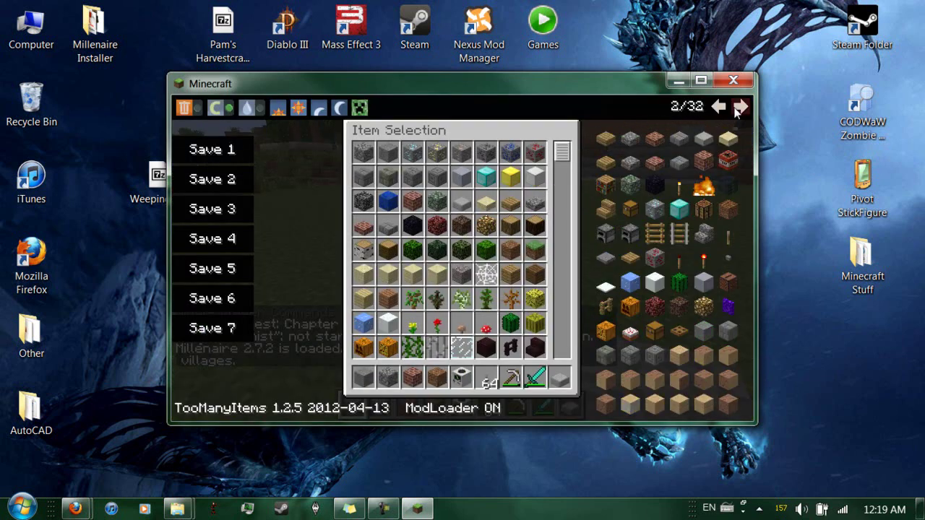
click(738, 107)
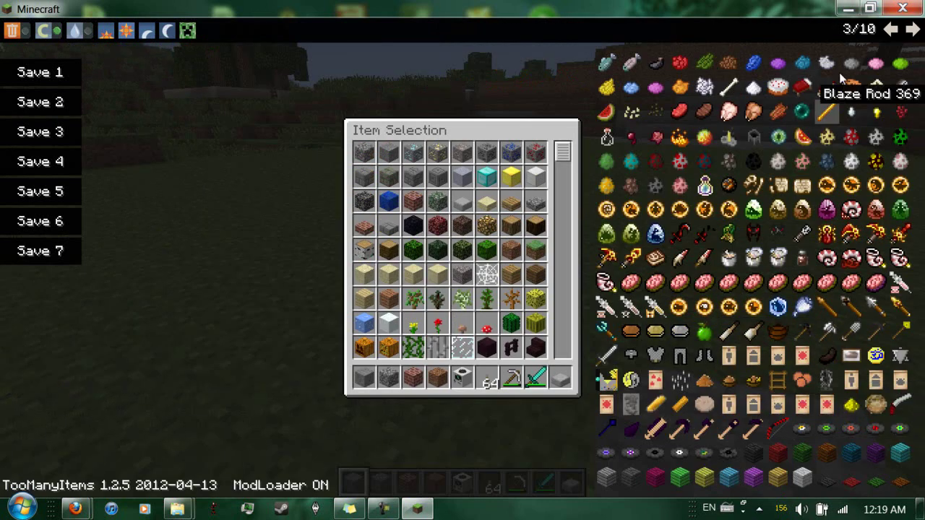
click(894, 32)
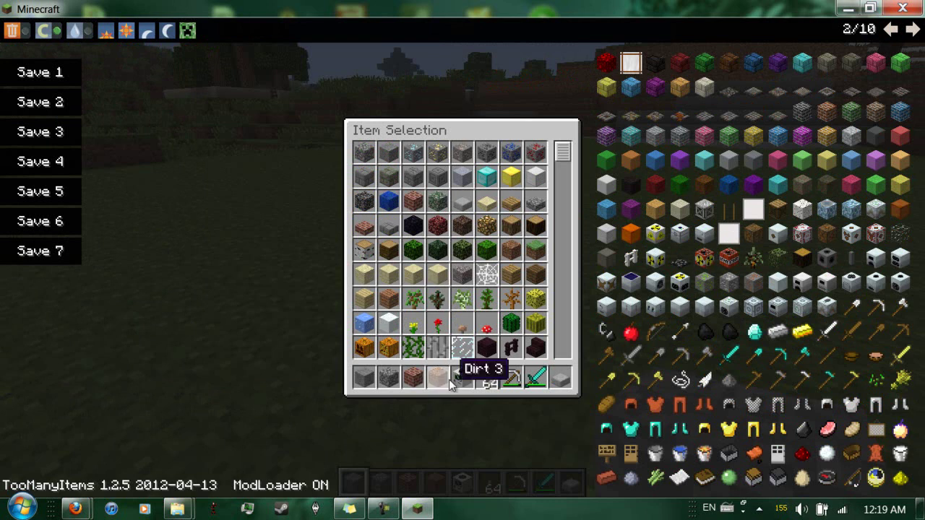
click(702, 260)
key(e)
key(5)
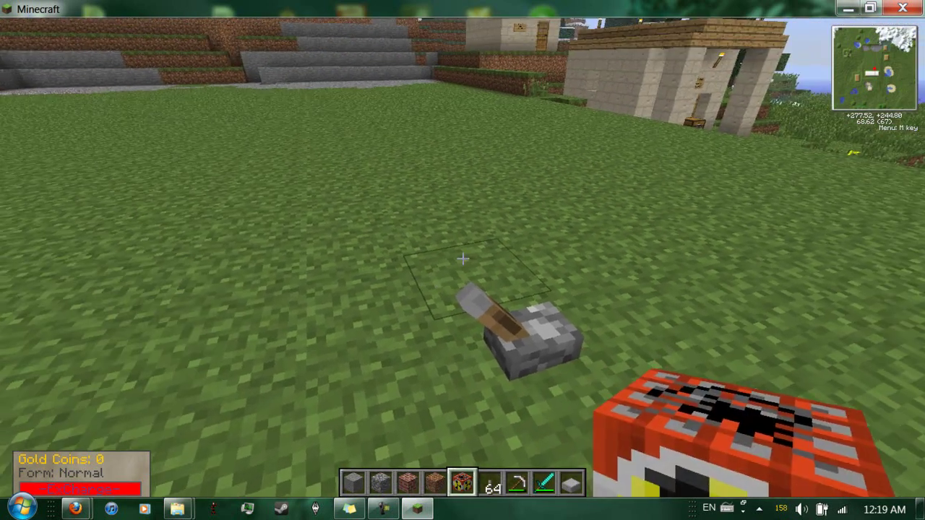
- Place the nuke block beside the lever on the grass, set it off and back away from it
right_click(463, 258)
key(s)
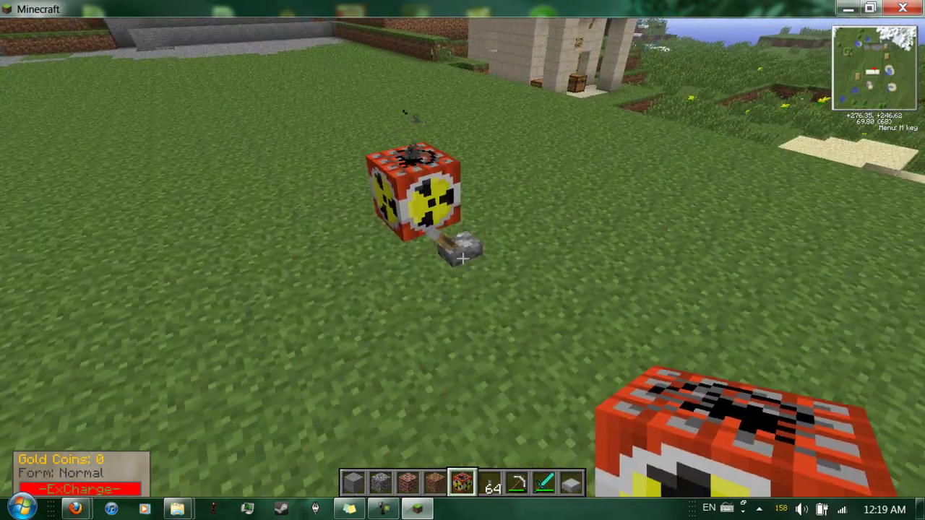
key(e)
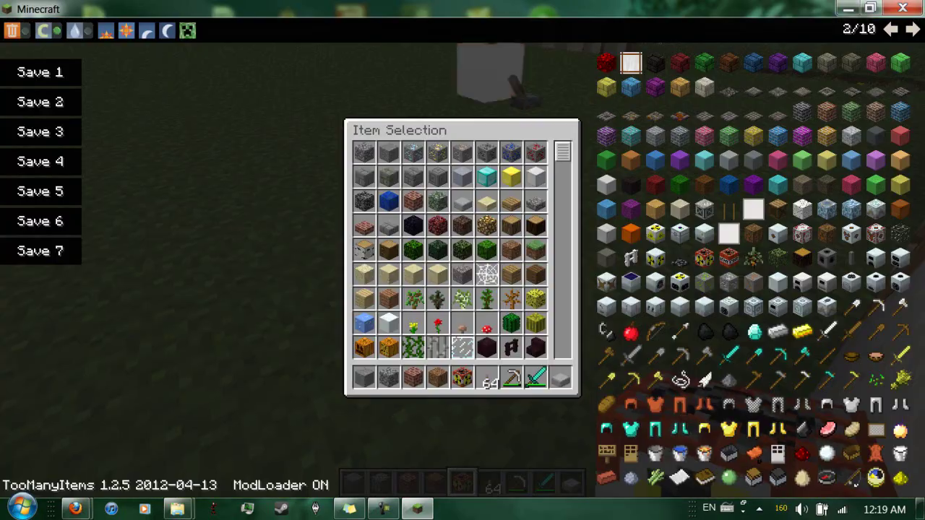
key(e)
key(s)
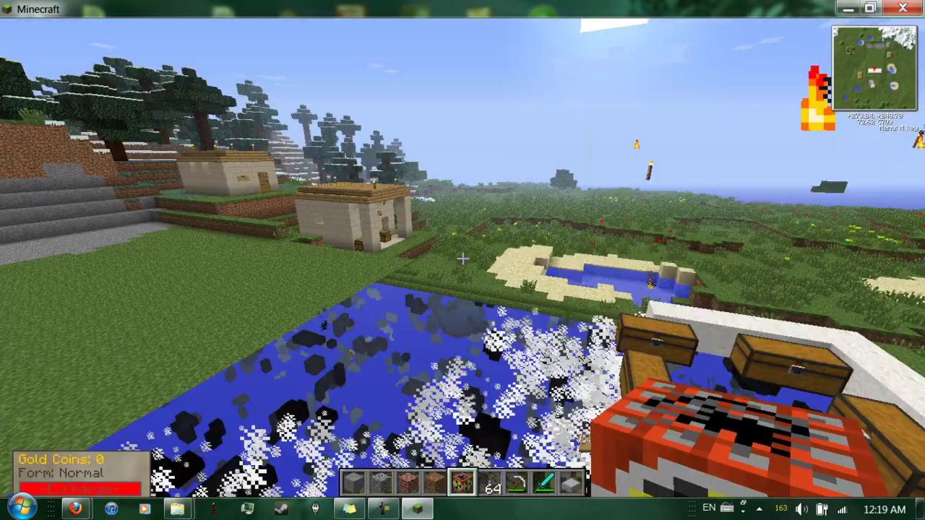
- Fly over and down into the blast crater to examine the exposed stone, ores and water, pausing the game briefly
key(w)
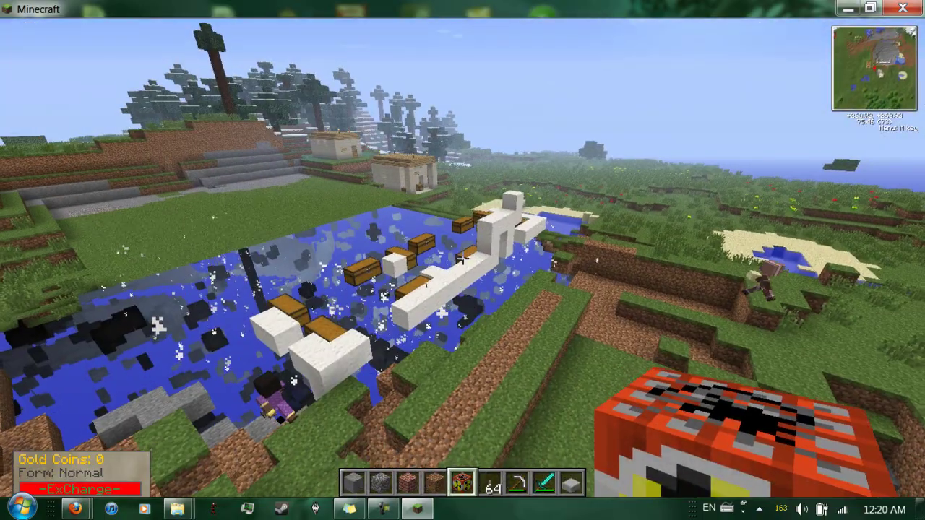
key(w)
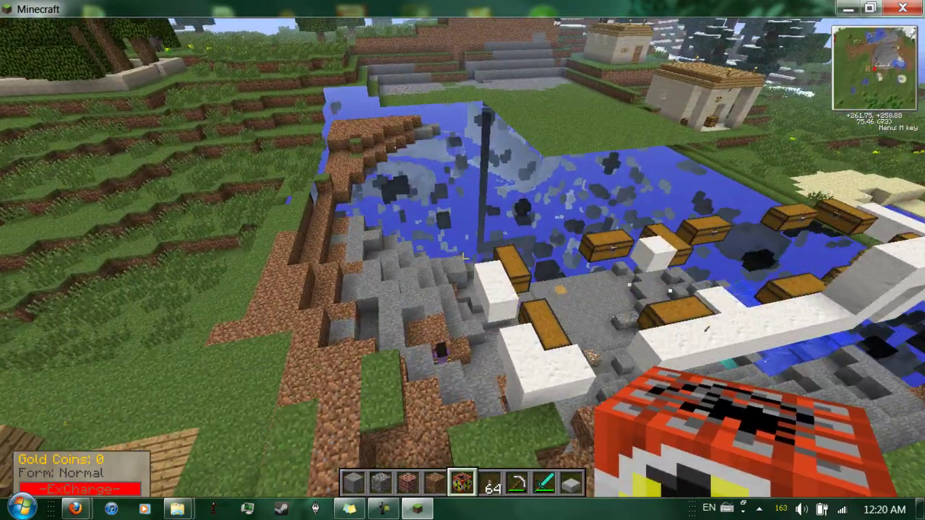
key(w)
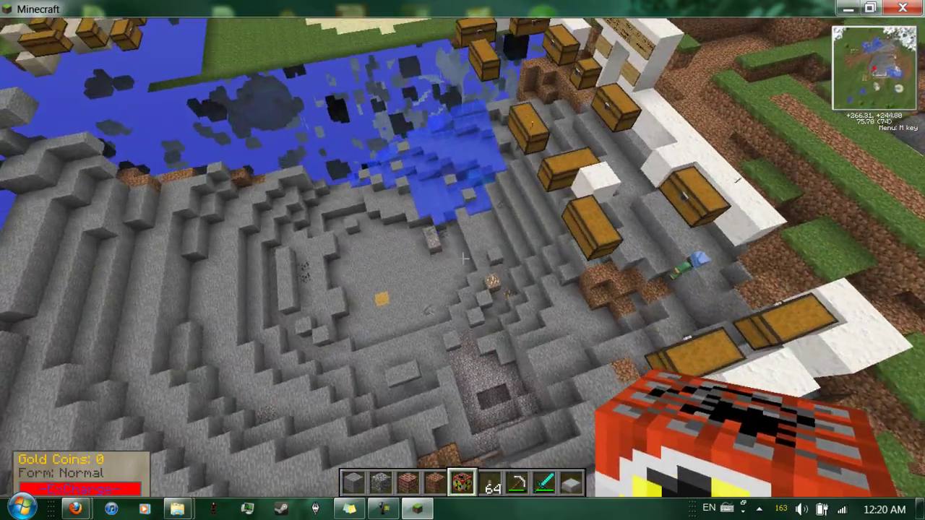
key(w)
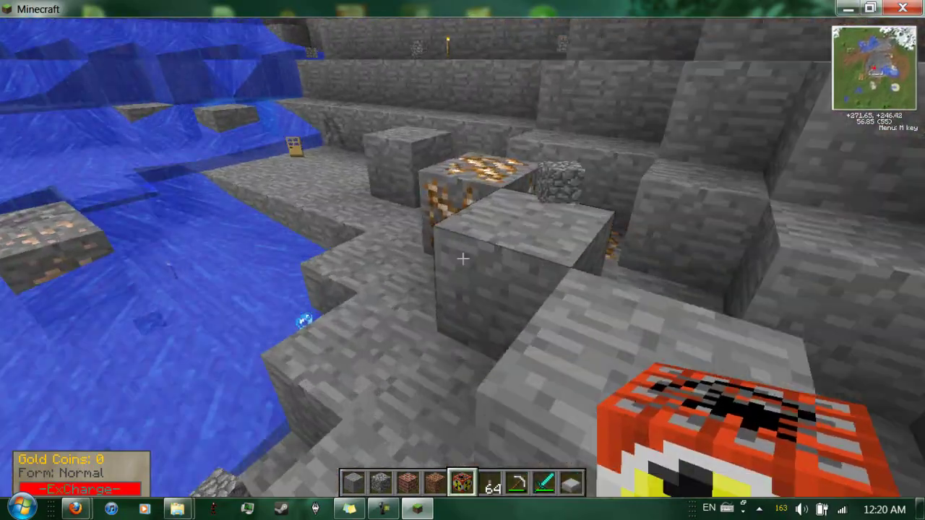
key(w)
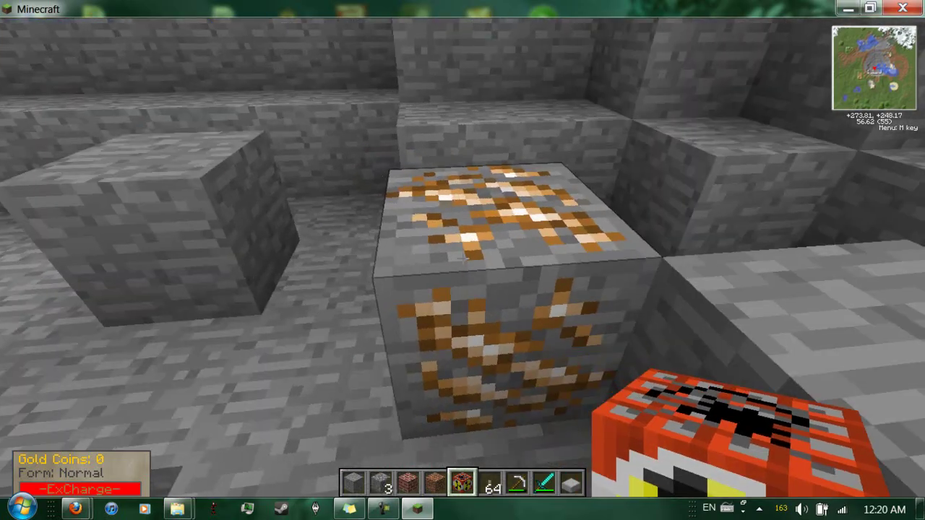
key(w)
key(w)
key(w)
key(Escape)
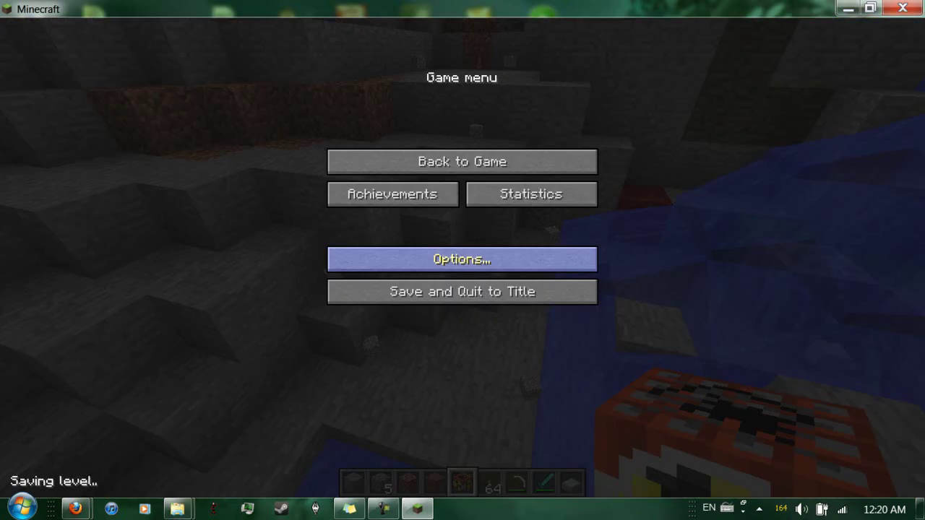
key(Escape)
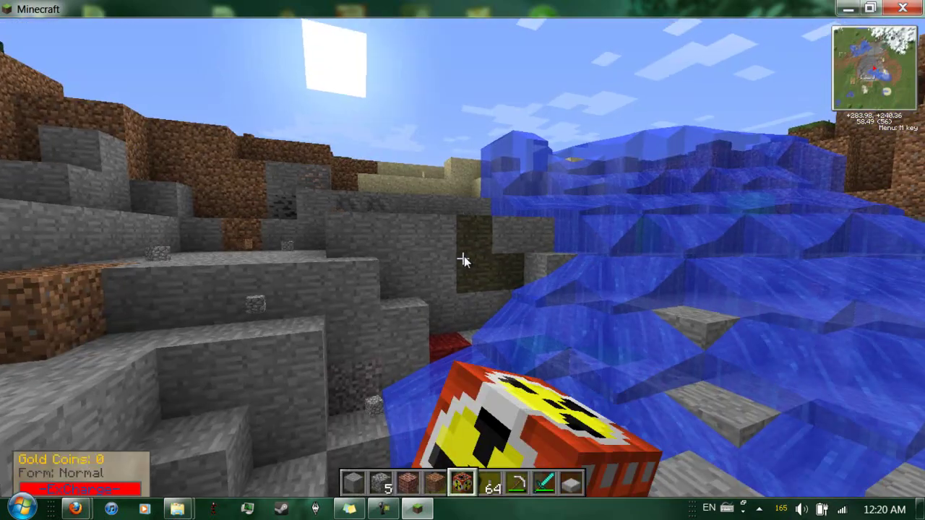
- Save and leave the world, and quit the game from the title screen
key(Escape)
click(459, 299)
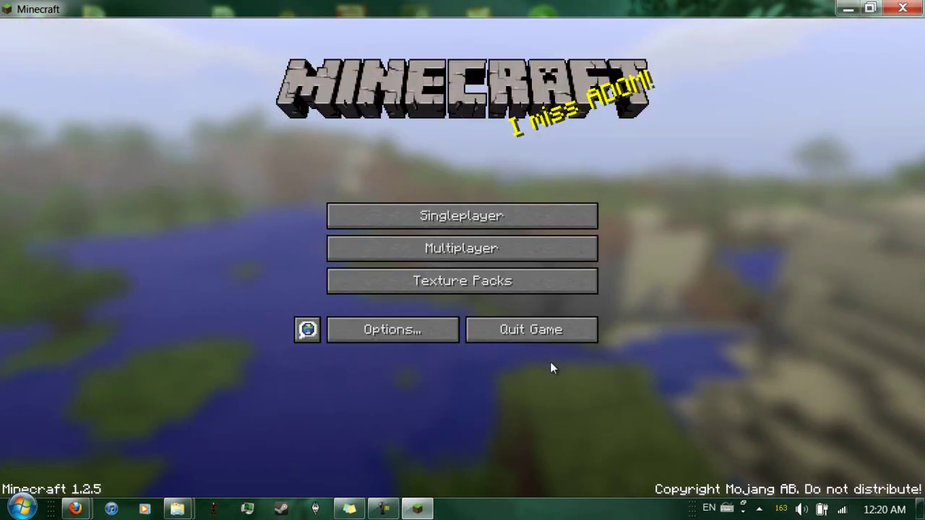
click(535, 336)
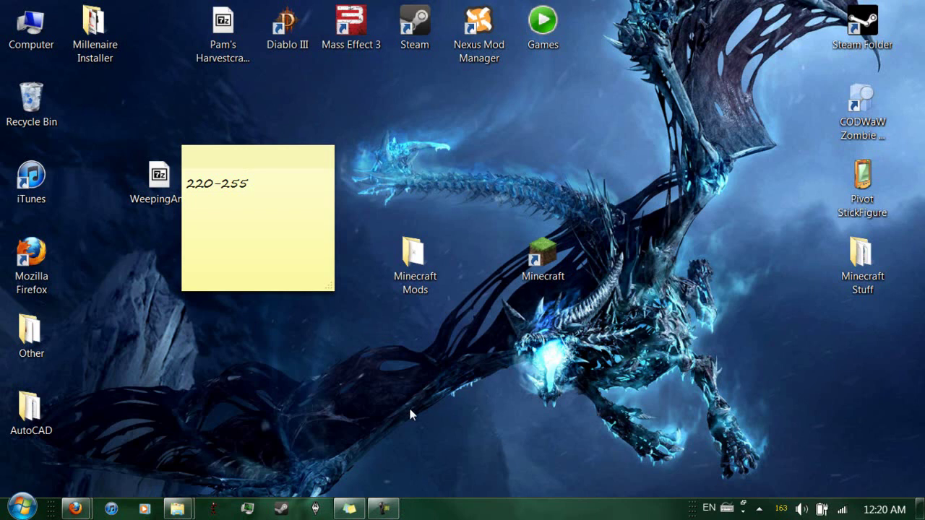
- Move the Weeping Angels and Pam's Harvestcraft archives from the desktop back into the .minecraft mods folder, shifting the sticky note aside
mouse_move(177, 509)
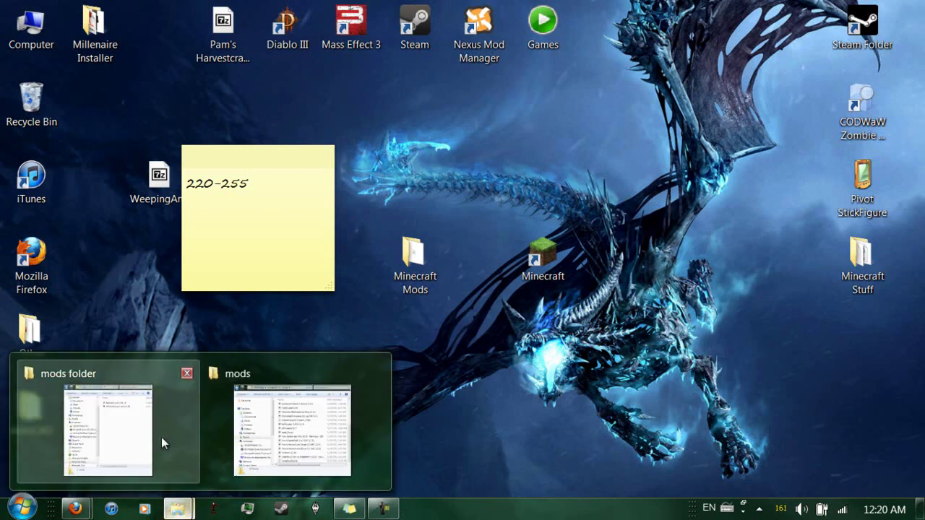
click(277, 438)
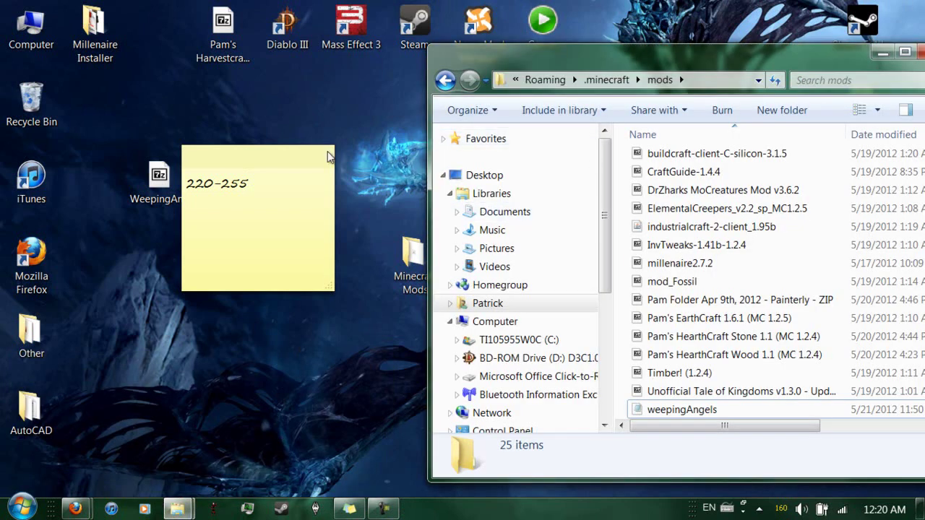
drag(283, 162, 299, 73)
drag(138, 185, 629, 331)
drag(229, 23, 640, 227)
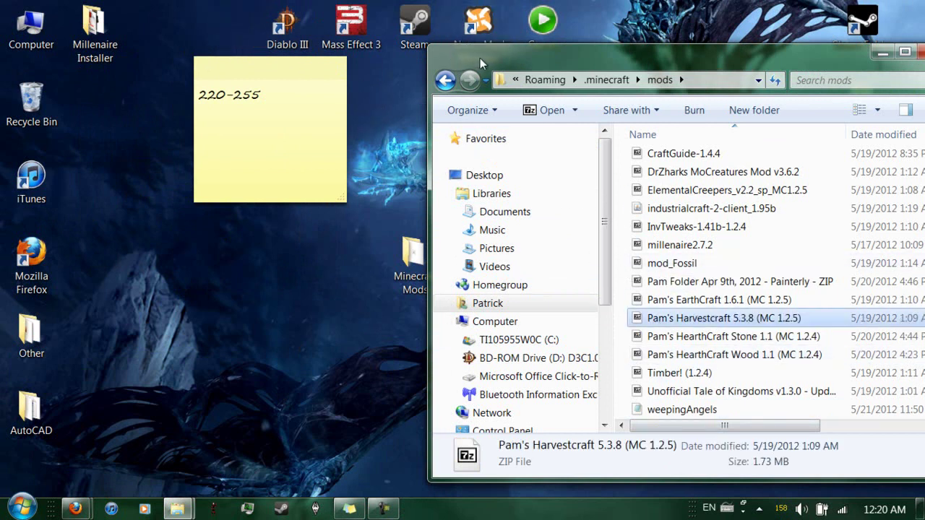
- Go to the config folder inside .minecraft in a maximized window and open the IC2 CFG file in Notepad++
double_click(479, 56)
click(13, 31)
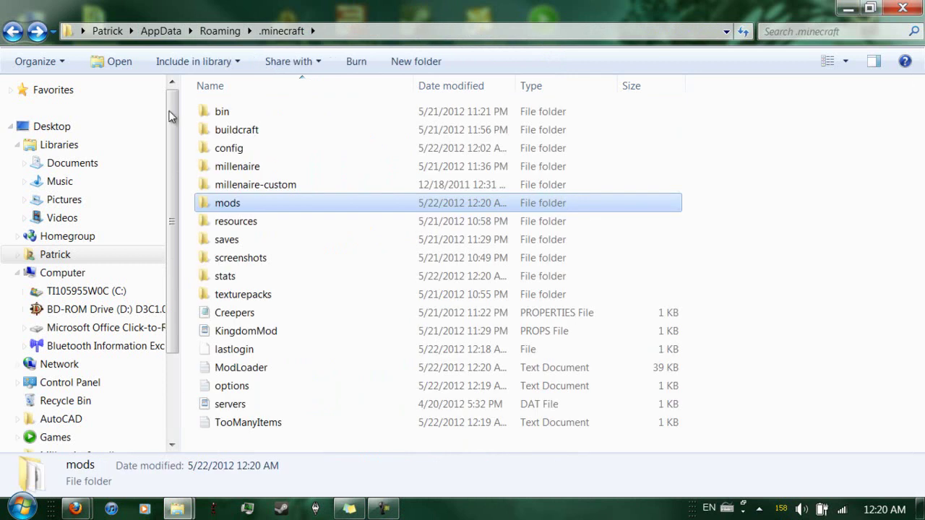
click(739, 274)
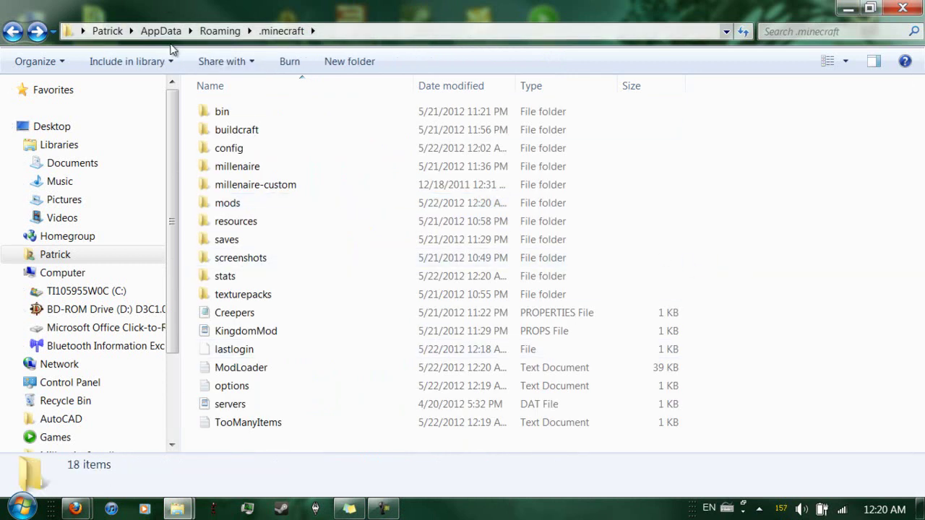
double_click(257, 149)
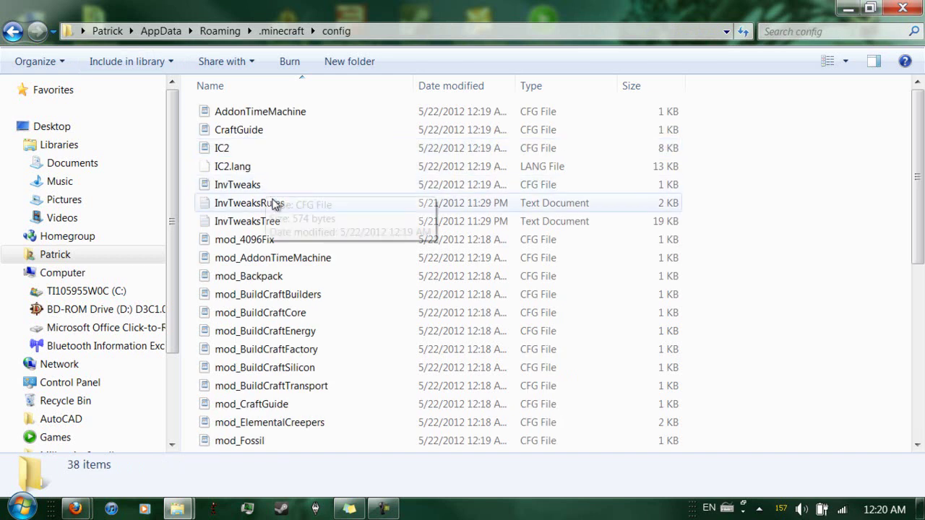
right_click(221, 152)
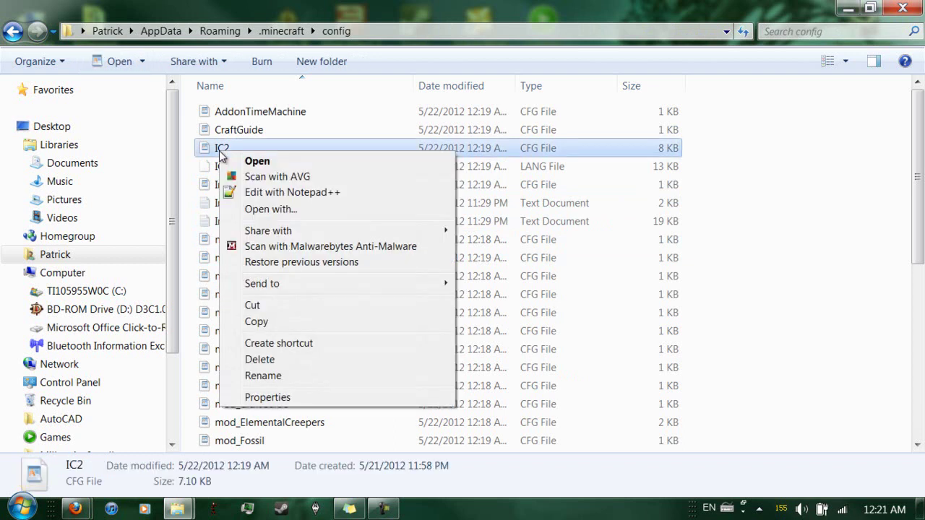
click(312, 194)
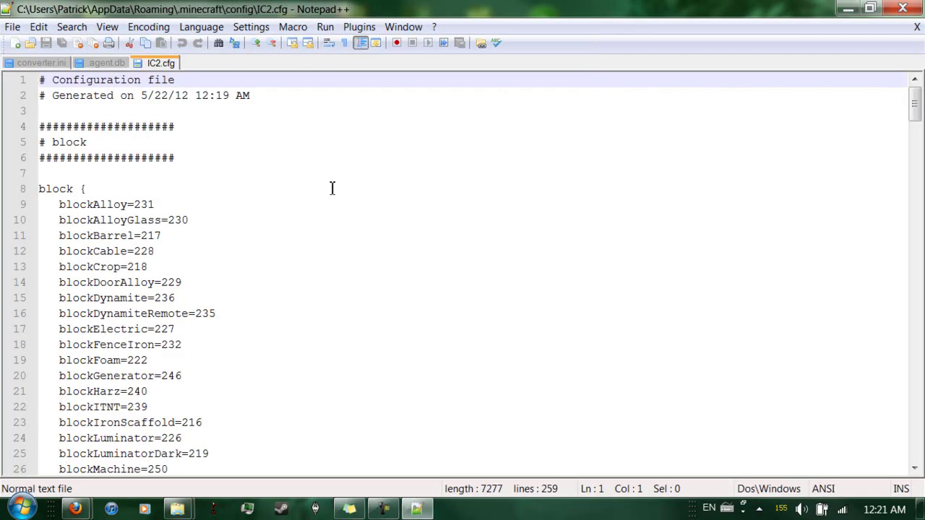
- Examine the list of IndustrialCraft 2 block IDs in the block section of the config file
scroll(331, 188, down, 1)
scroll(285, 165, up, 1)
scroll(151, 155, down, 4)
scroll(144, 157, up, 3)
scroll(145, 158, up, 1)
scroll(102, 220, down, 7)
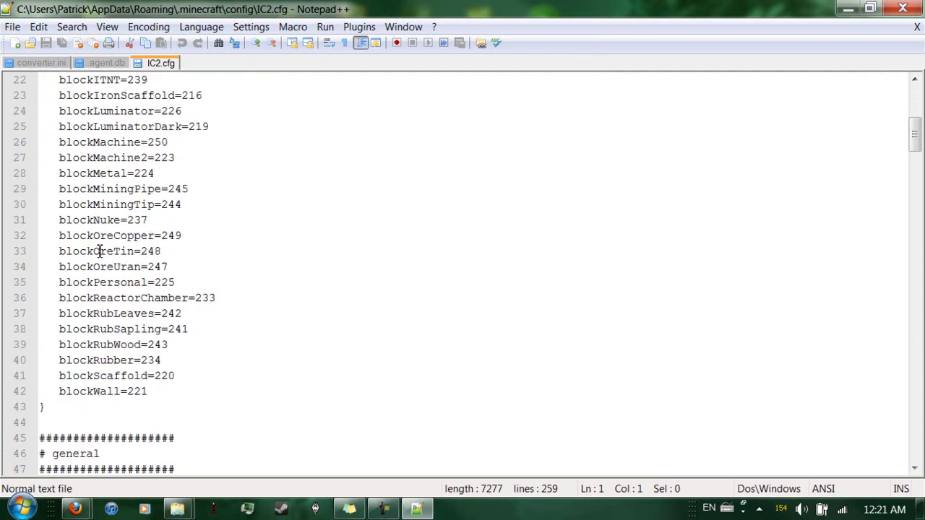
scroll(100, 251, up, 6)
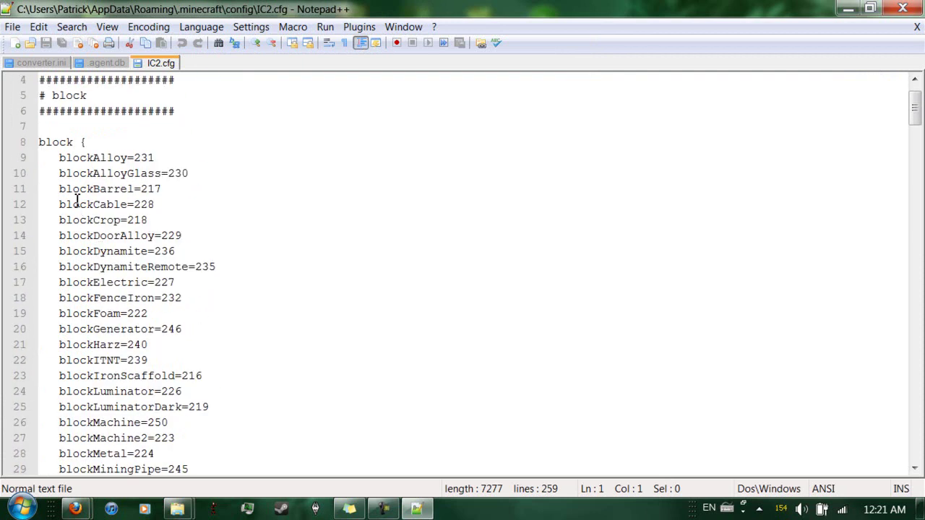
scroll(47, 171, down, 6)
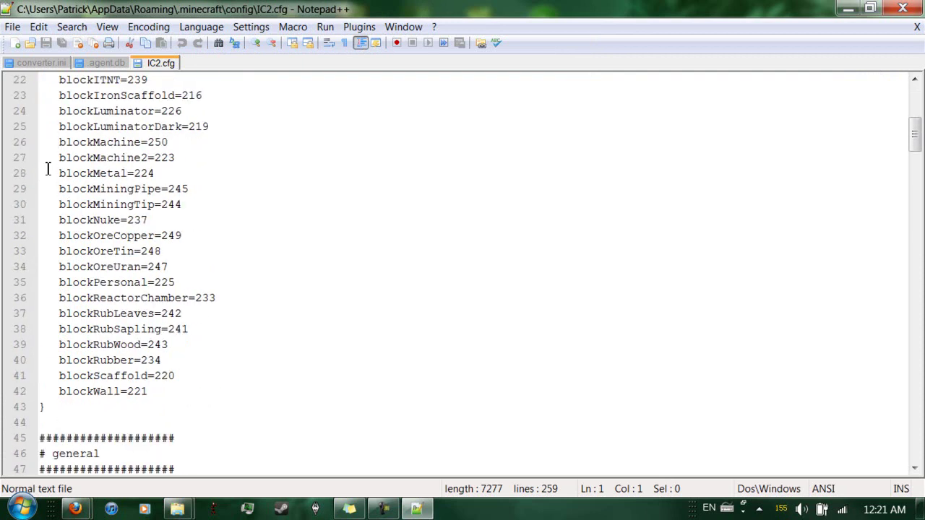
scroll(47, 169, up, 5)
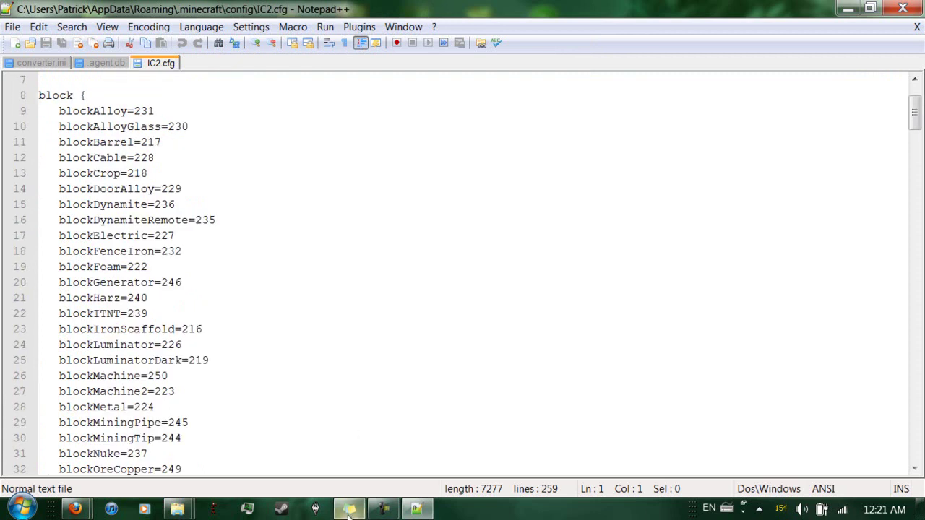
- Bring the sticky note with the 220-255 ID range beside the block list and compare it with the blockAlloy ID
key(alt+Tab)
drag(254, 72, 452, 107)
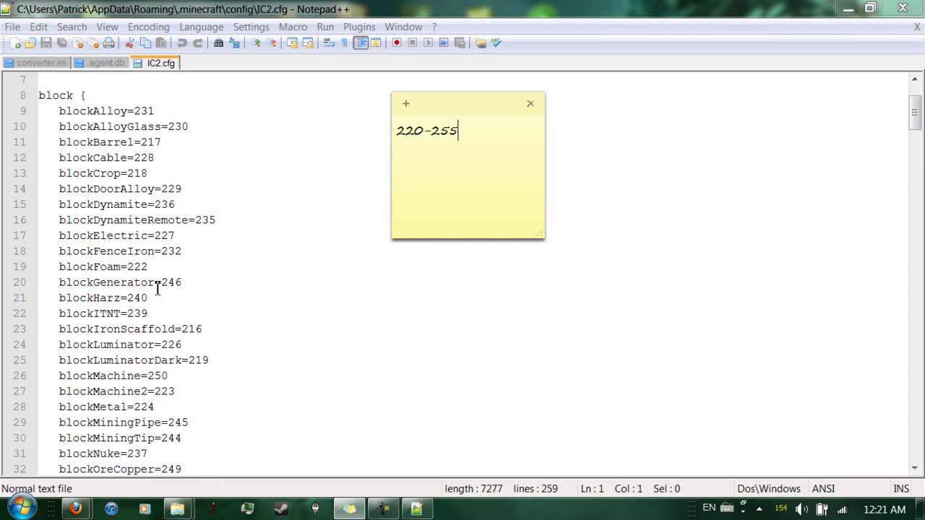
click(143, 111)
double_click(143, 110)
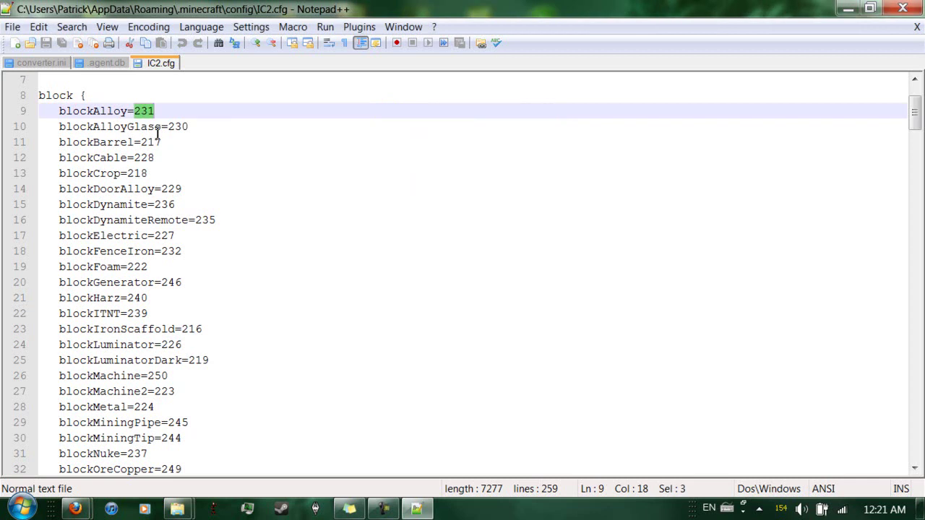
click(349, 510)
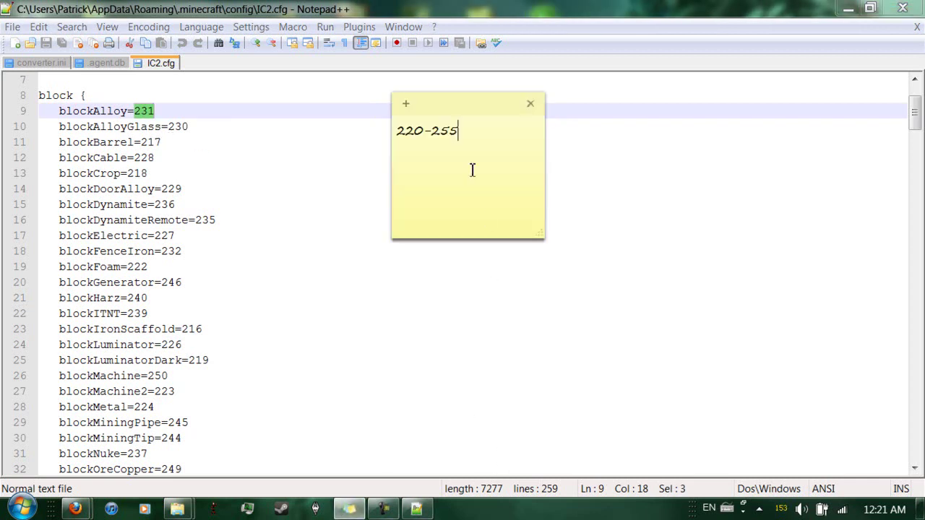
drag(451, 139, 419, 139)
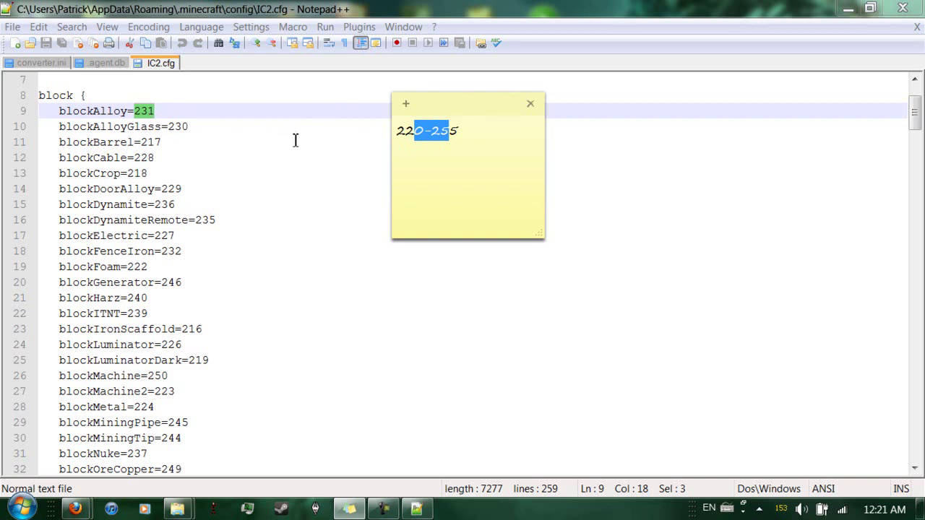
- Set the IDs of blockAlloy to 220, blockAlloyGlass to 221, blockBarrel to 222 and blockCable to 223
key(alt+Tab)
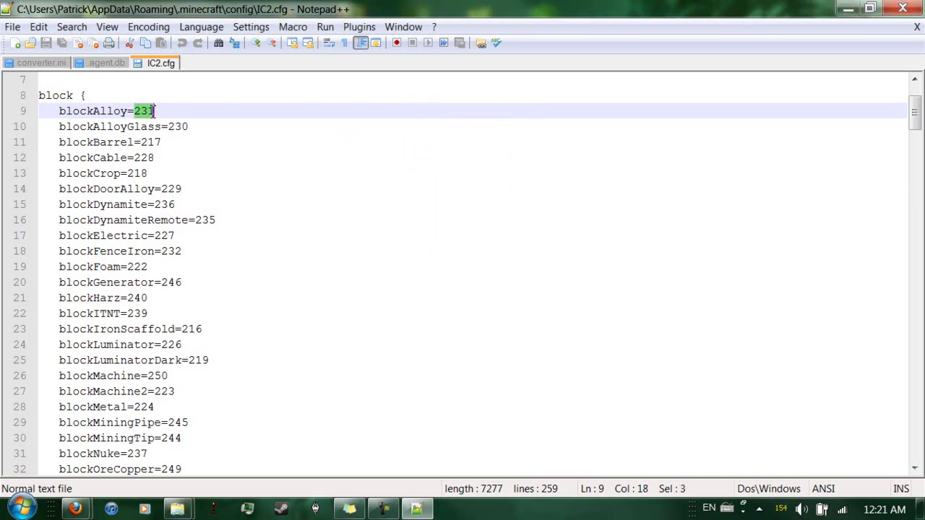
text(220)
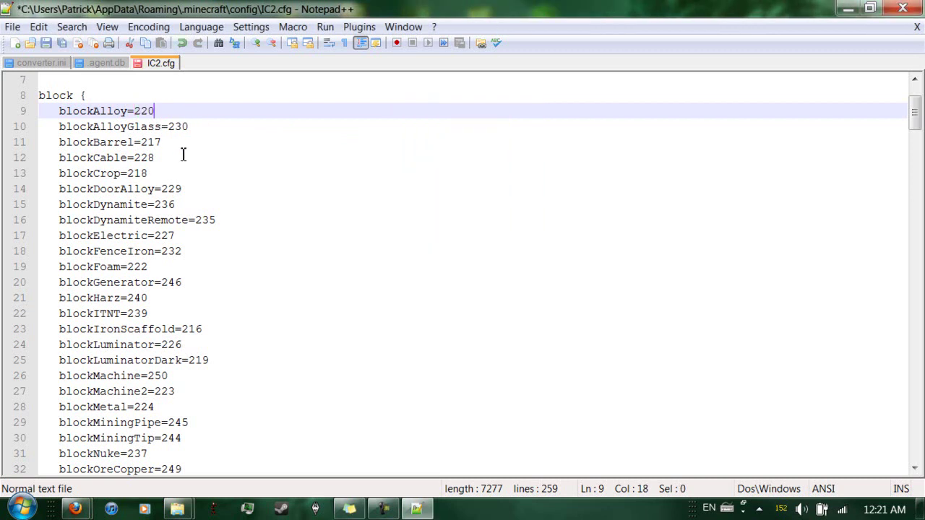
double_click(181, 127)
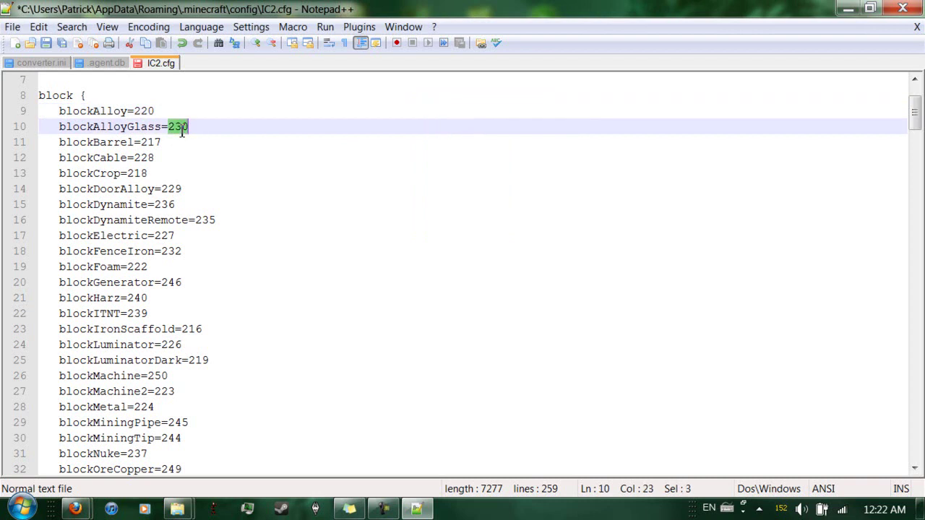
text(221)
double_click(154, 143)
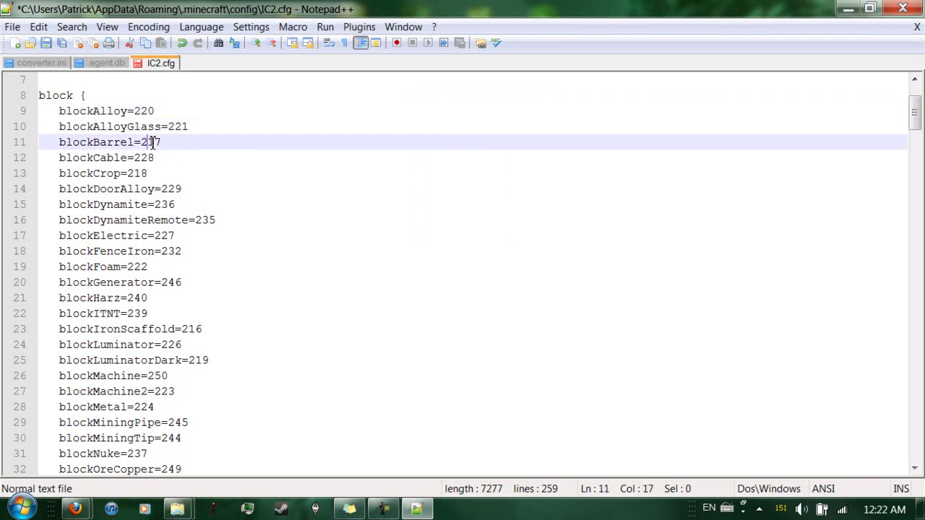
text(222)
double_click(146, 158)
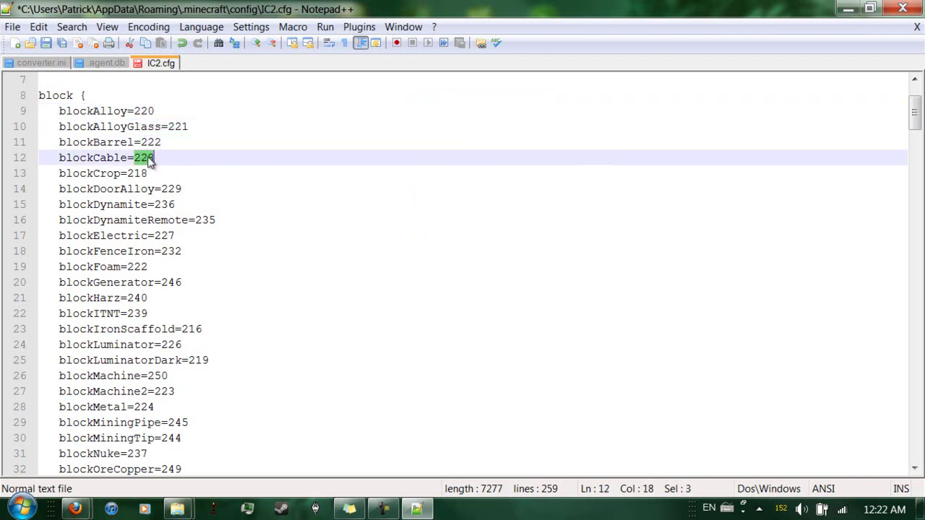
text(223)
- Set the IDs of blockCrop to 224, blockDoorAlloy to 225, blockDynamite to 226 and blockDynamiteRemote to 227
click(145, 173)
key(BackSpace)
key(Delete)
text(24)
double_click(172, 189)
text(225)
double_click(164, 204)
text(226)
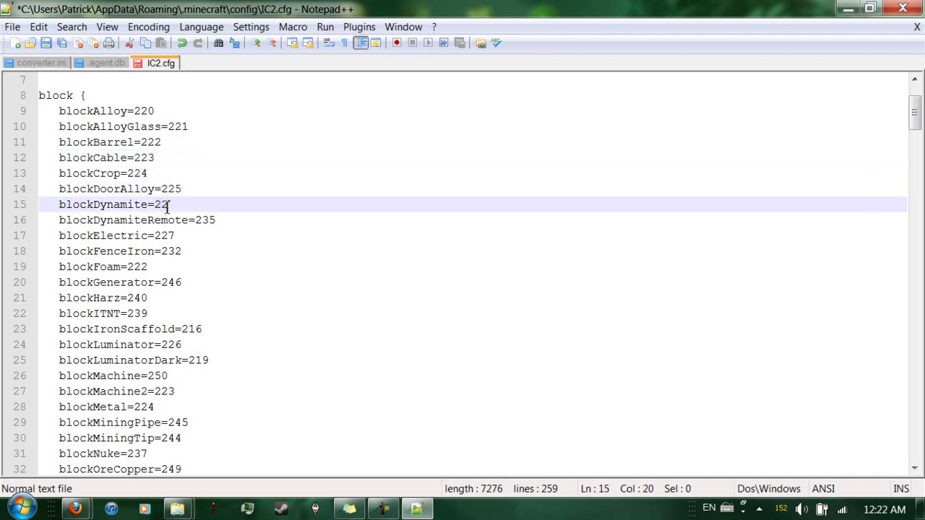
double_click(207, 221)
text(227)
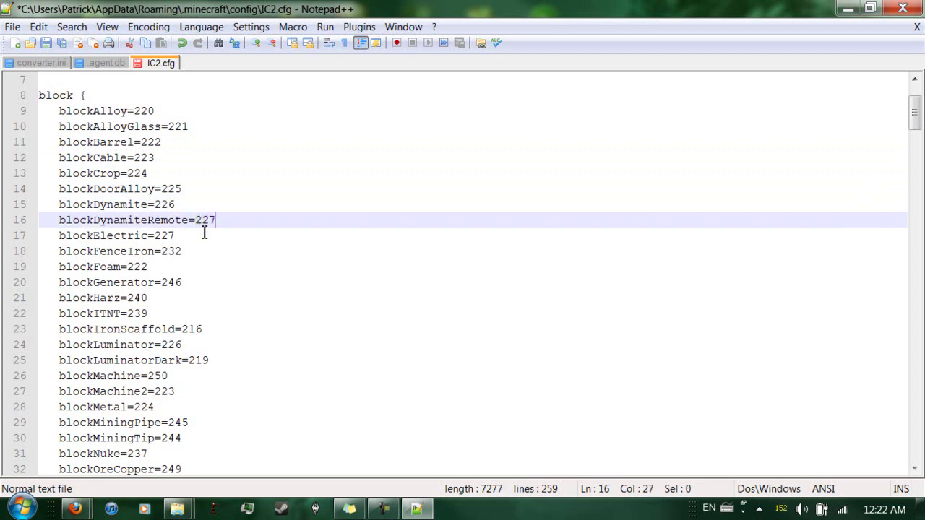
- Set the IDs of blockElectric to 228, blockFenceIron to 229 and blockFoam to 230
double_click(170, 235)
click(170, 235)
double_click(170, 236)
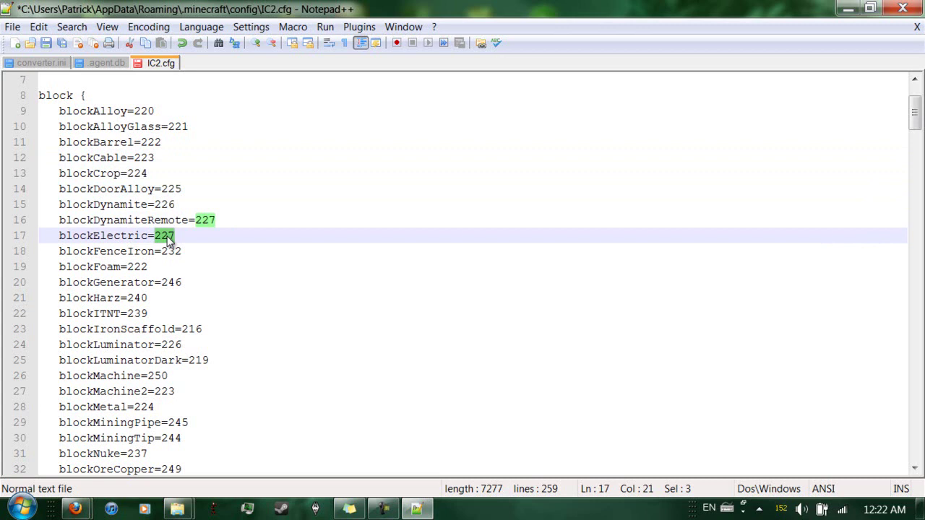
text(228)
double_click(178, 252)
text(229)
double_click(143, 266)
text(230)
- Set the IDs of blockGenerator to 231, blockHarz to 232 and blockITNT to 233
double_click(178, 282)
text(2)
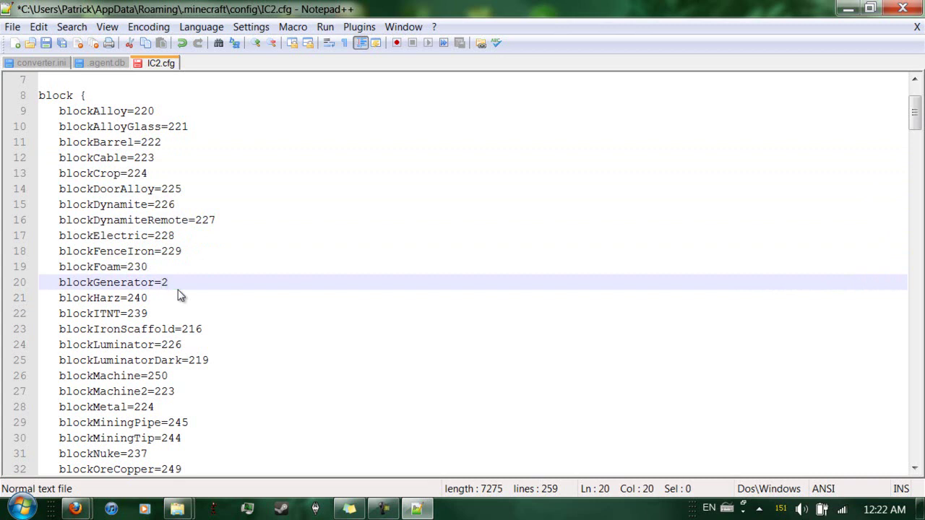
text(31)
double_click(143, 297)
text(232)
double_click(141, 313)
text(233)
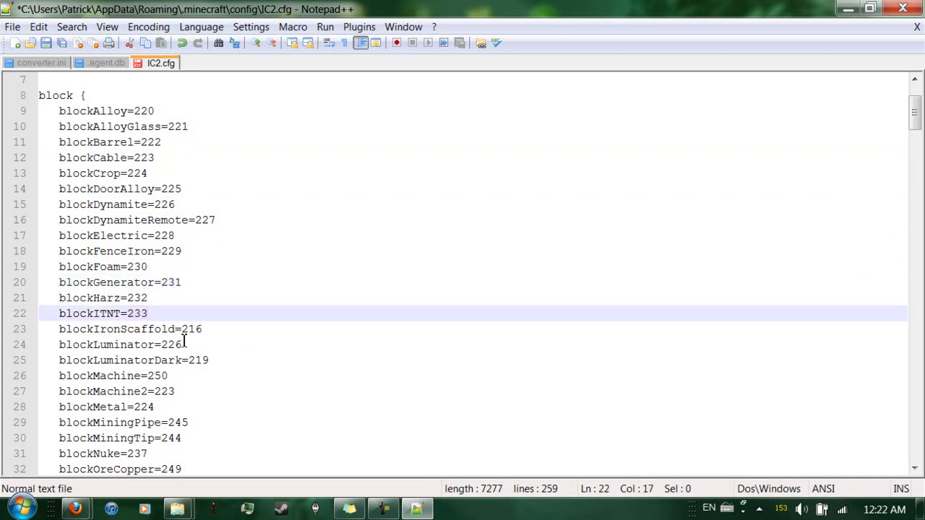
- Set the IDs of blockIronScaffold to 234, blockLuminator to 235 and blockLuminatorDark to 236
click(189, 335)
text(234)
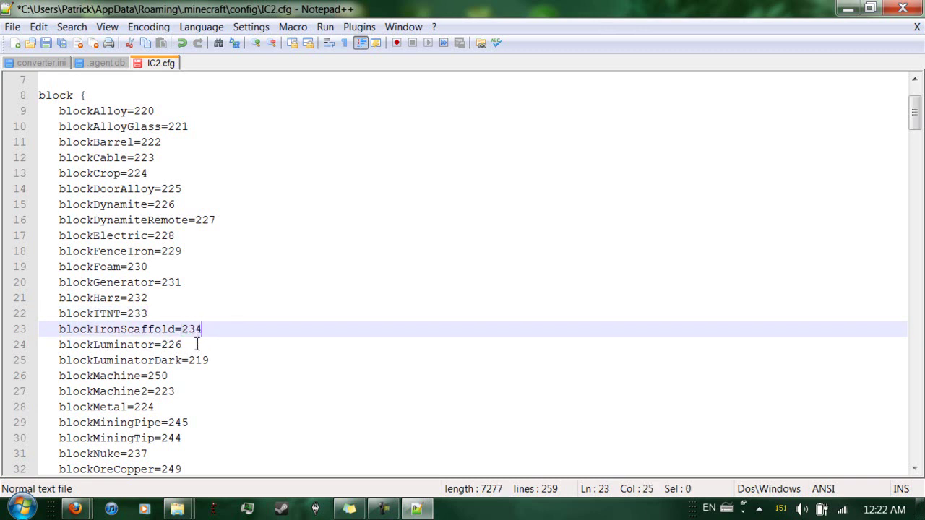
double_click(182, 346)
text(235)
double_click(198, 360)
text(236)
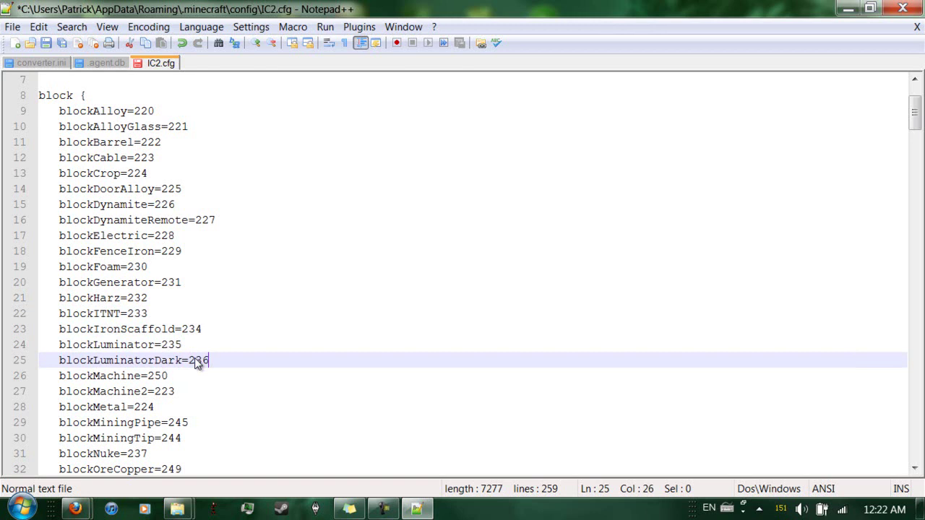
- Set the IDs of blockMachine to 237, blockMachine2 to 238, blockMetal to 239 and blockMiningPipe to 240
scroll(198, 360, down, 2)
double_click(154, 283)
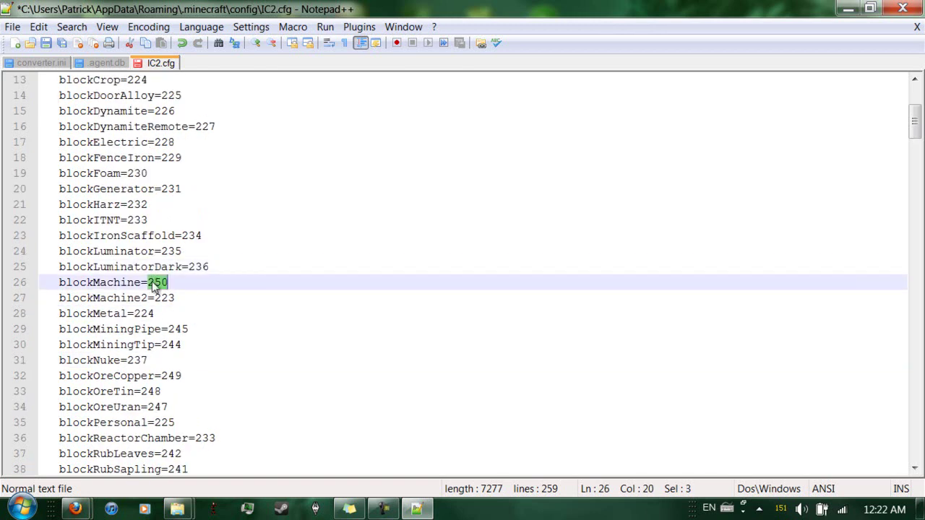
text(237)
double_click(164, 298)
text(238)
double_click(147, 313)
text(239)
double_click(178, 329)
text(240)
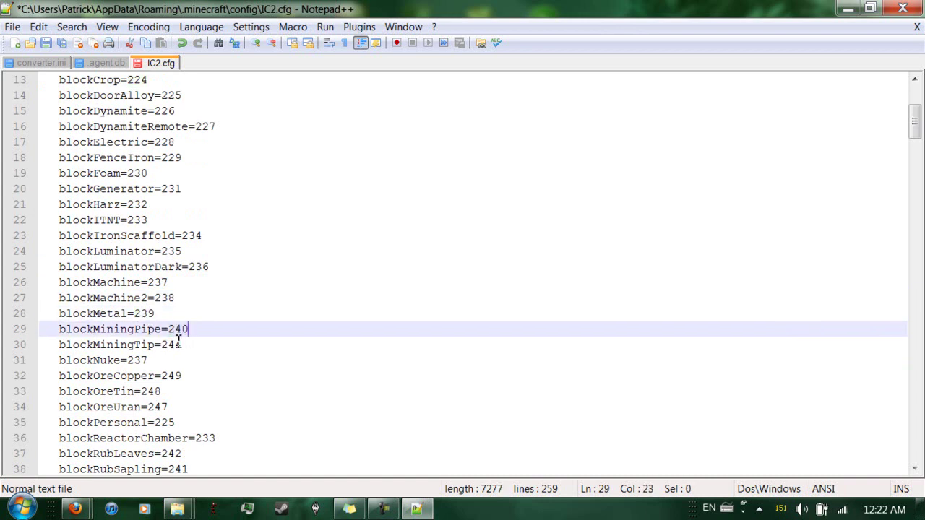
- Set the IDs of blockMiningTip to 241 and blockNuke to 242
double_click(172, 345)
text(241)
double_click(143, 361)
text(242)
- Set the IDs of blockOreCopper to 243, blockOreTin to 244 and blockOreUran to 245
scroll(143, 365, down, 1)
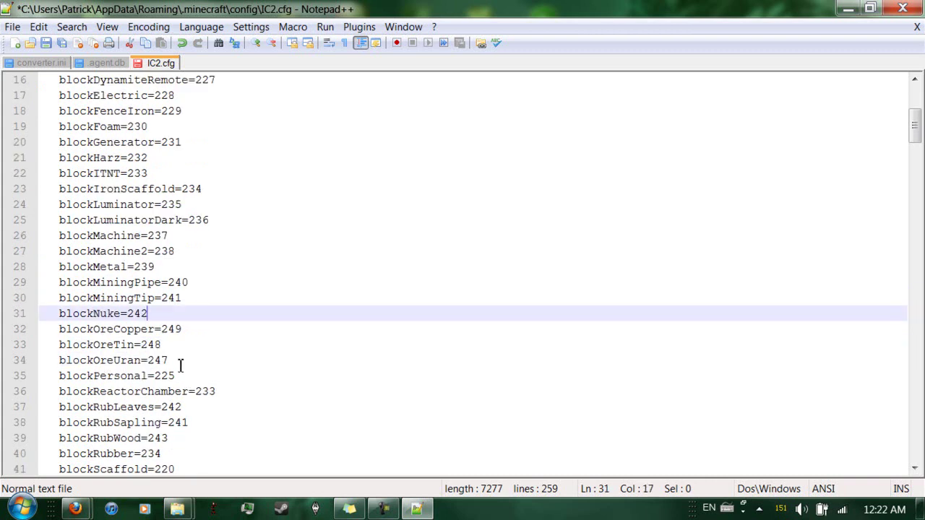
double_click(174, 329)
text(243)
double_click(151, 345)
text(244)
double_click(164, 360)
text(2)
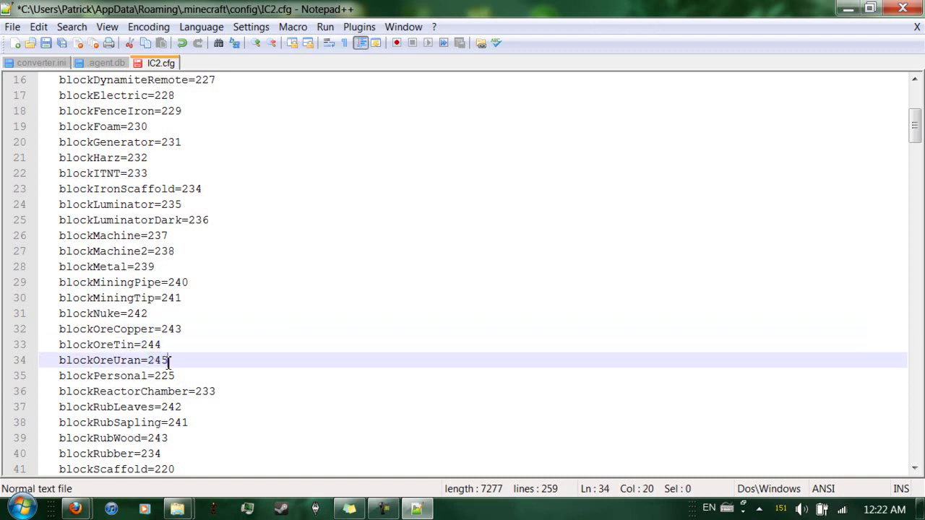
- Set the IDs of blockPersonal to 246 and blockReactorChamber to 247
scroll(170, 360, down, 1)
double_click(164, 328)
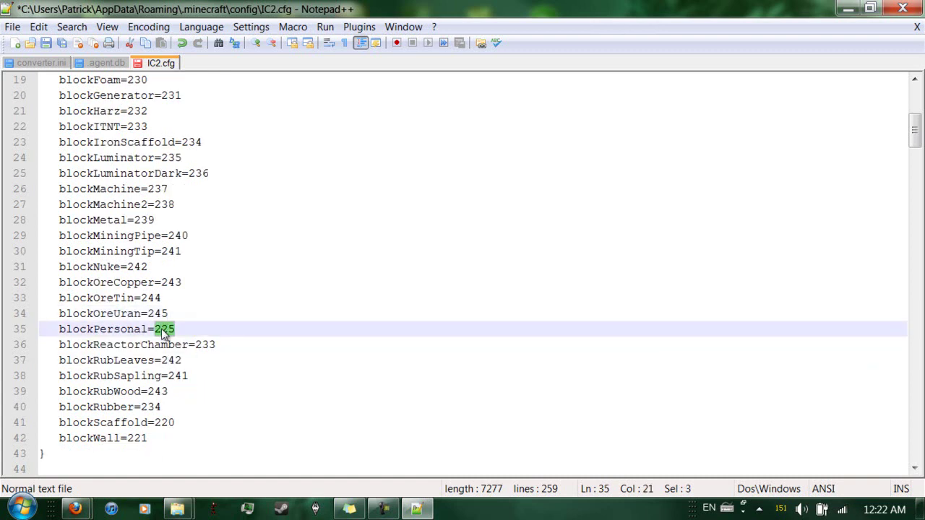
text(246)
double_click(212, 346)
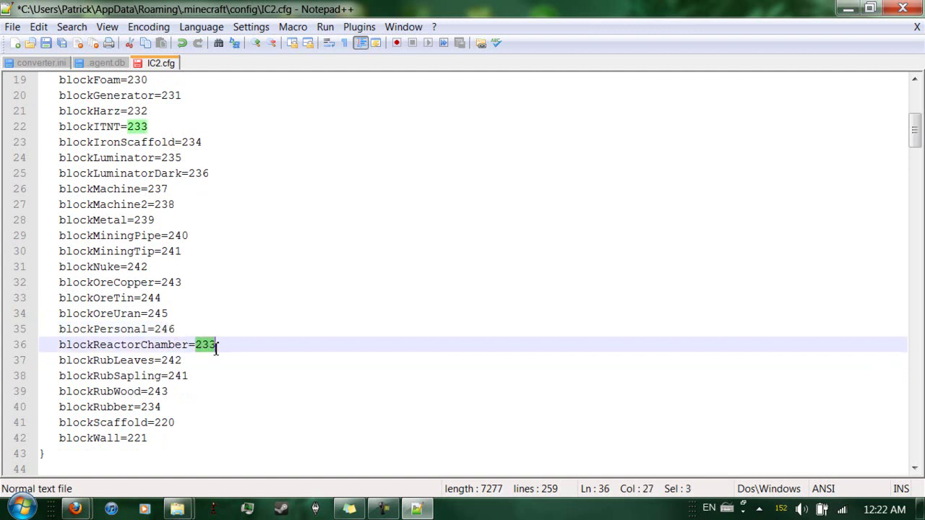
text(247)
- Set the IDs of blockRubLeaves to 248, blockRubSapling to 249 and blockRubWood to 250
double_click(169, 360)
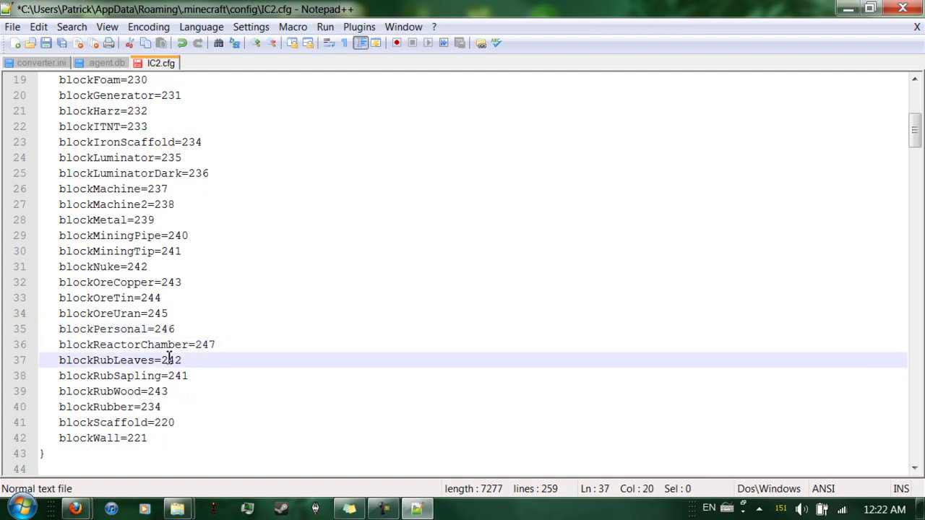
text(248)
double_click(184, 376)
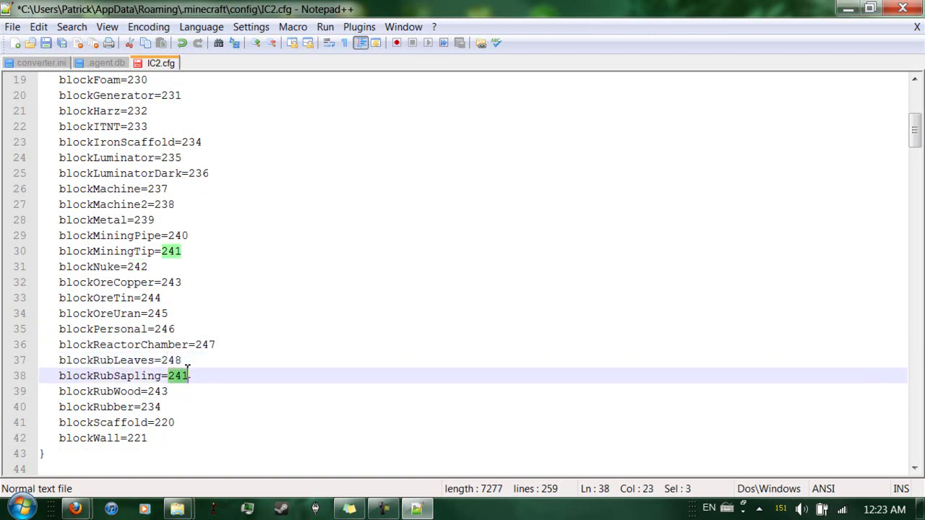
text(249)
double_click(161, 391)
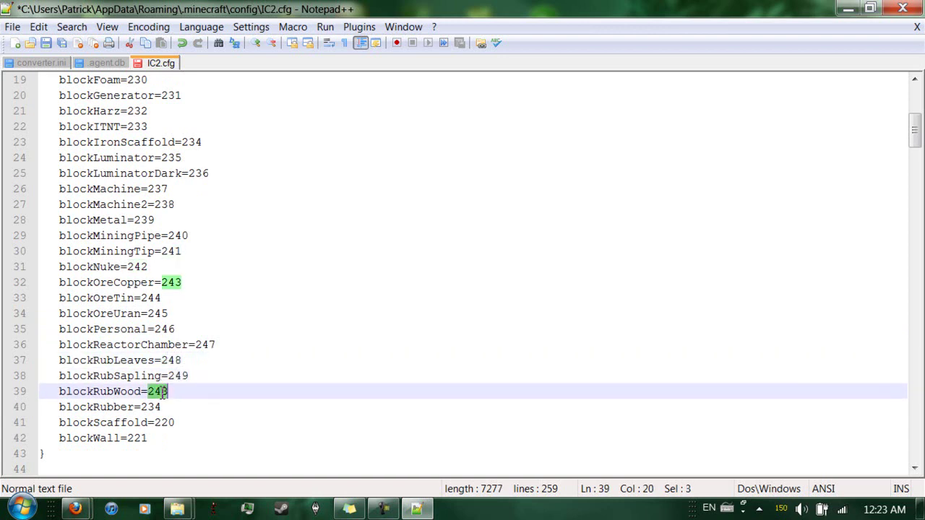
text(250)
- Set the IDs of blockRubber to 251, blockScaffold to 252 and blockWall to 253
double_click(152, 407)
text(251)
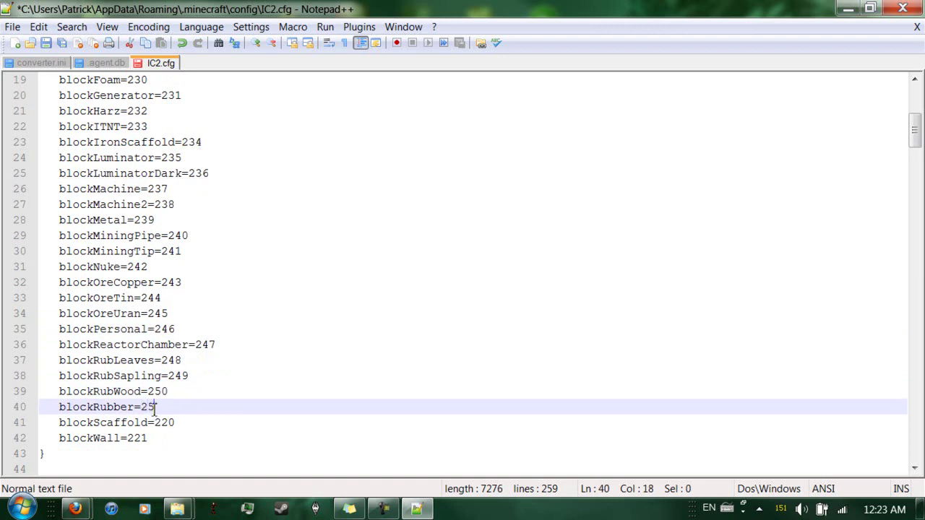
double_click(175, 422)
text(252)
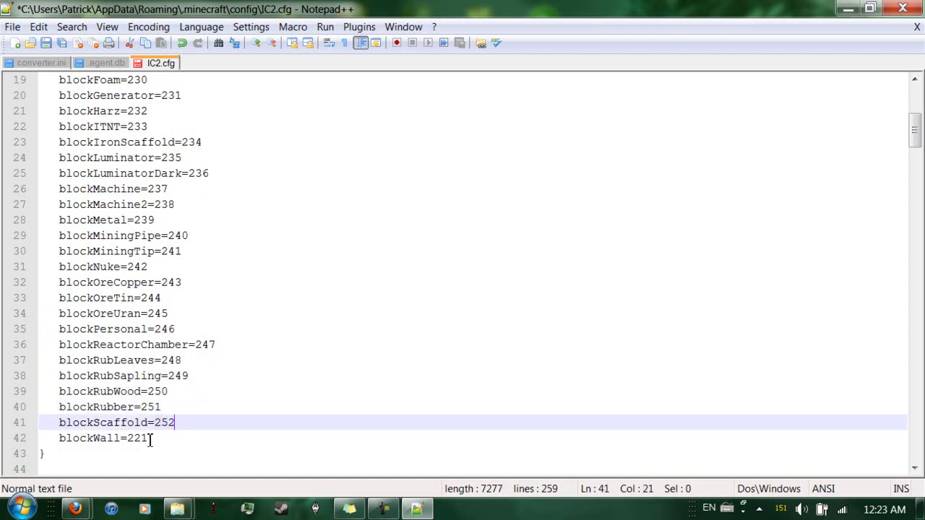
click(142, 438)
key(Delete)
key(BackSpace)
text(53)
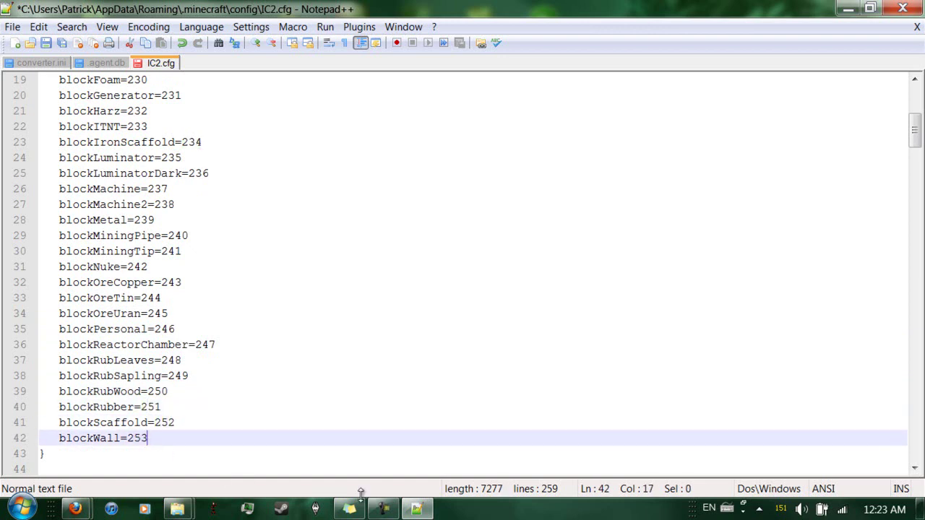
- Check the new IDs against the sticky note with the allowed range and save IC2.cfg
click(348, 509)
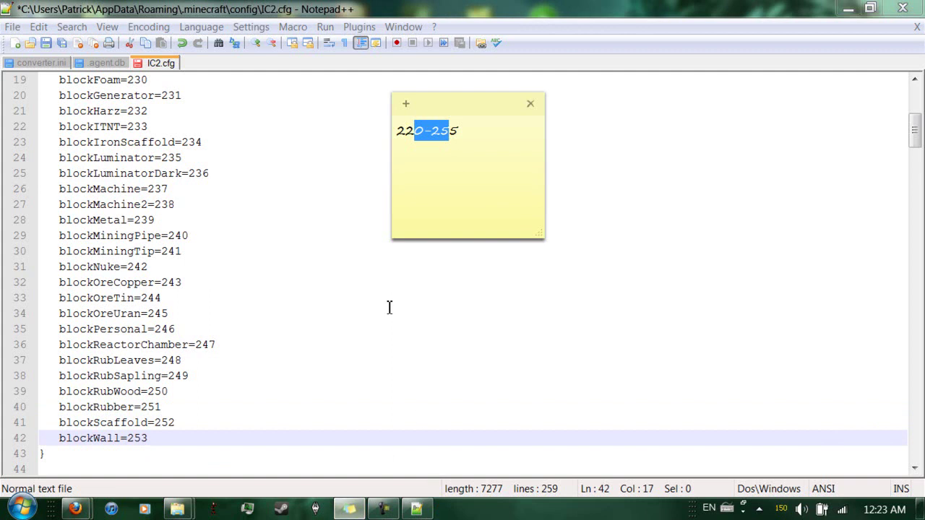
click(378, 174)
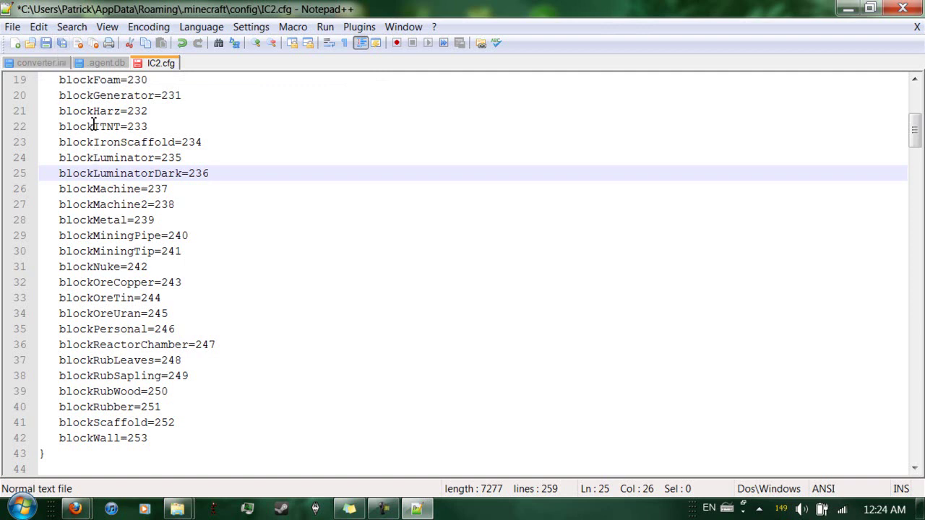
click(47, 45)
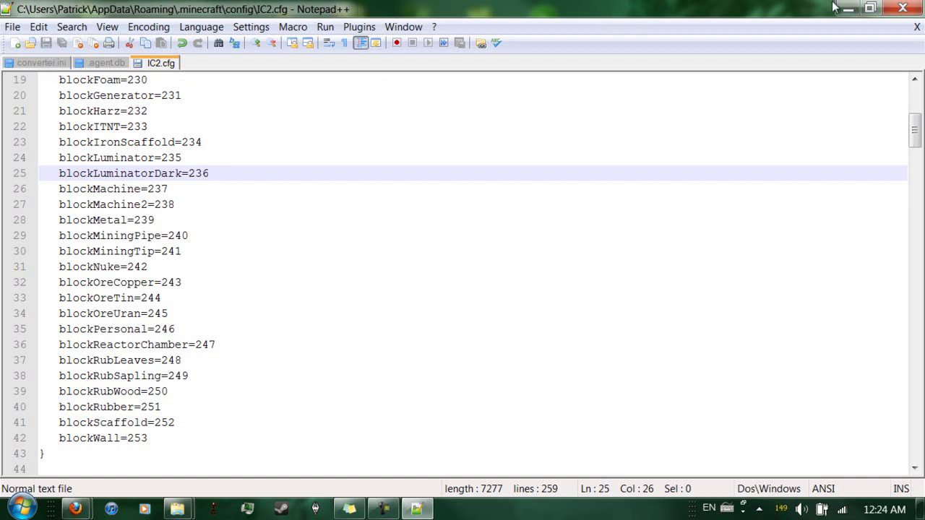
- Minimize the editor and the .minecraft folder window, launch Minecraft from the desktop and log in with the remembered account
click(847, 8)
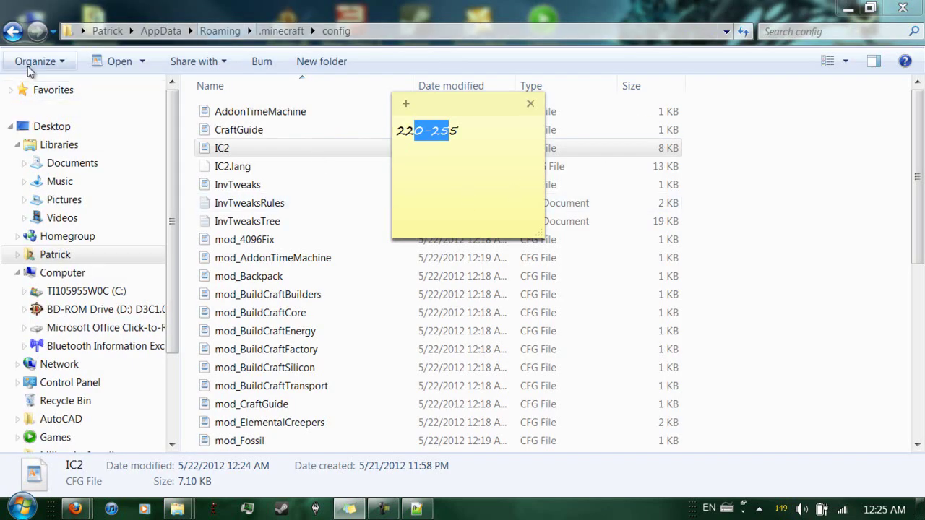
click(13, 31)
drag(448, 8, 477, 0)
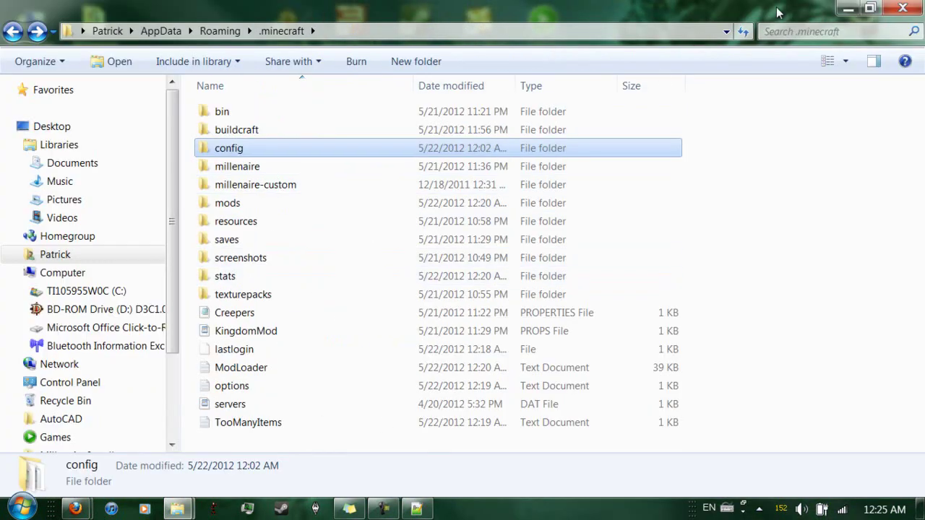
click(847, 8)
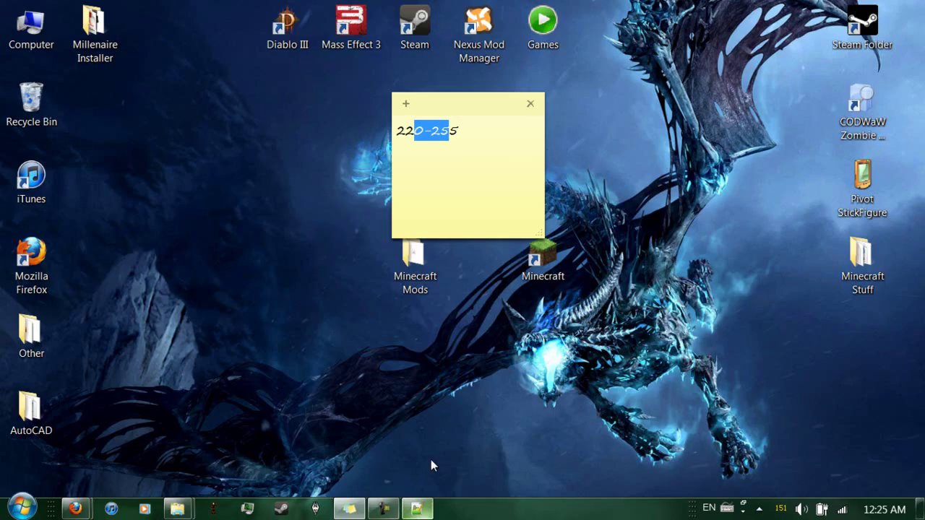
click(558, 259)
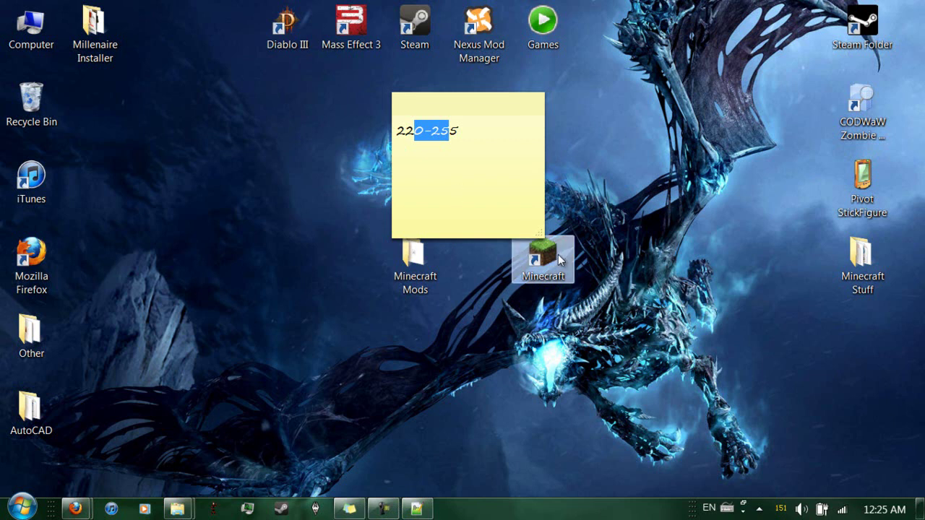
double_click(558, 258)
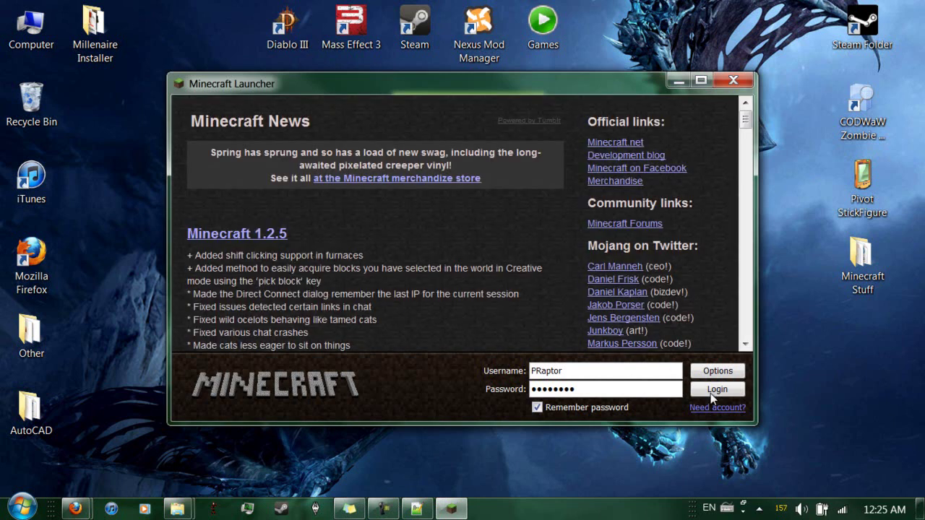
click(711, 394)
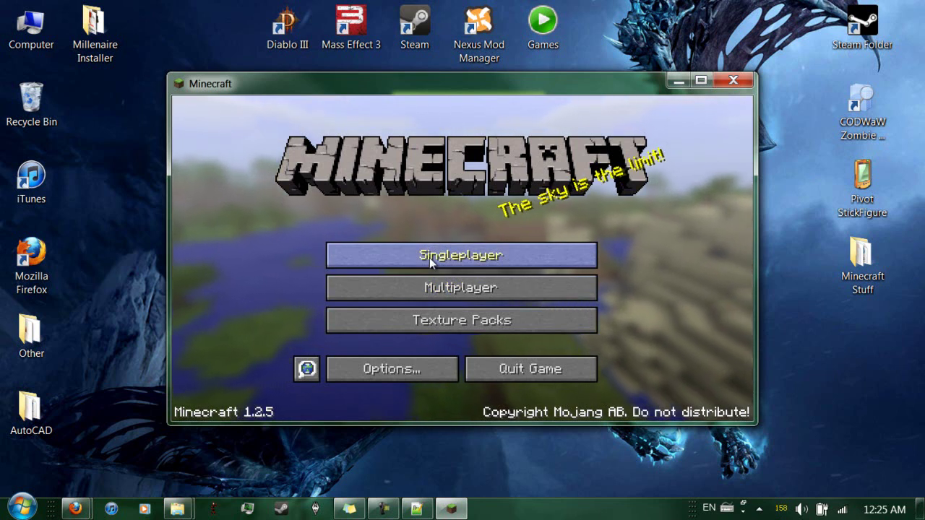
- Load a saved singleplayer world and walk up out of the stone pit onto the grass
click(429, 258)
double_click(380, 209)
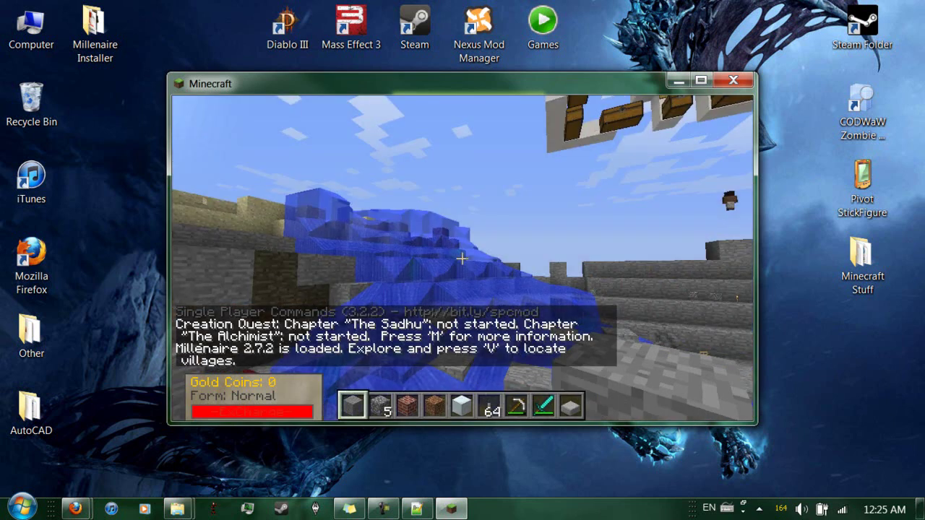
key(w)
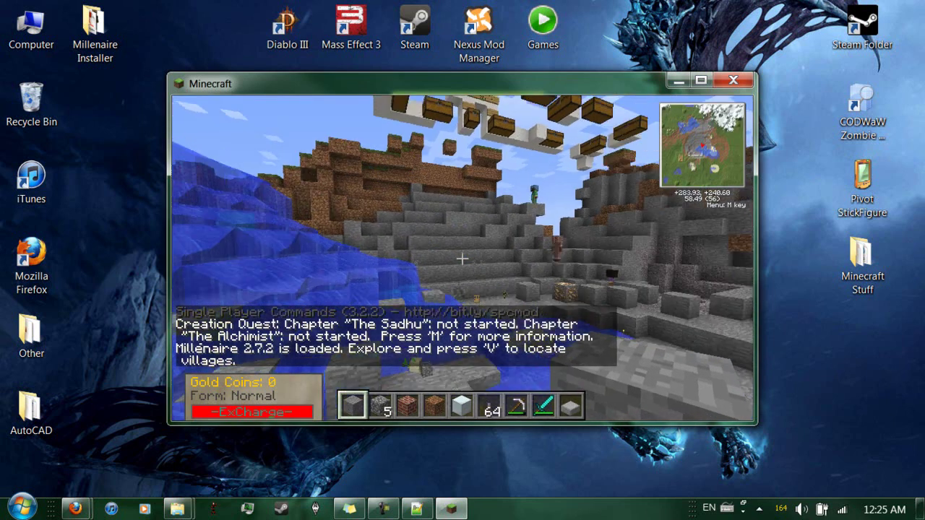
key(w)
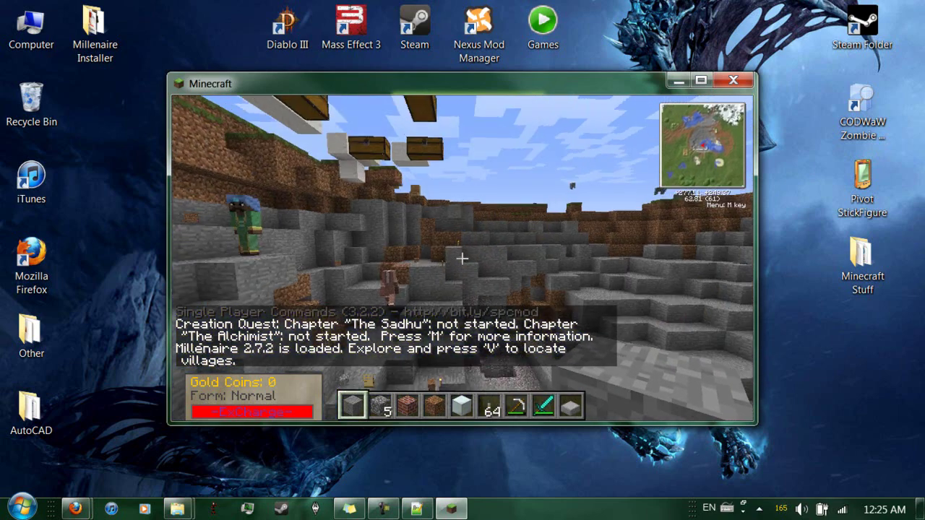
key(w)
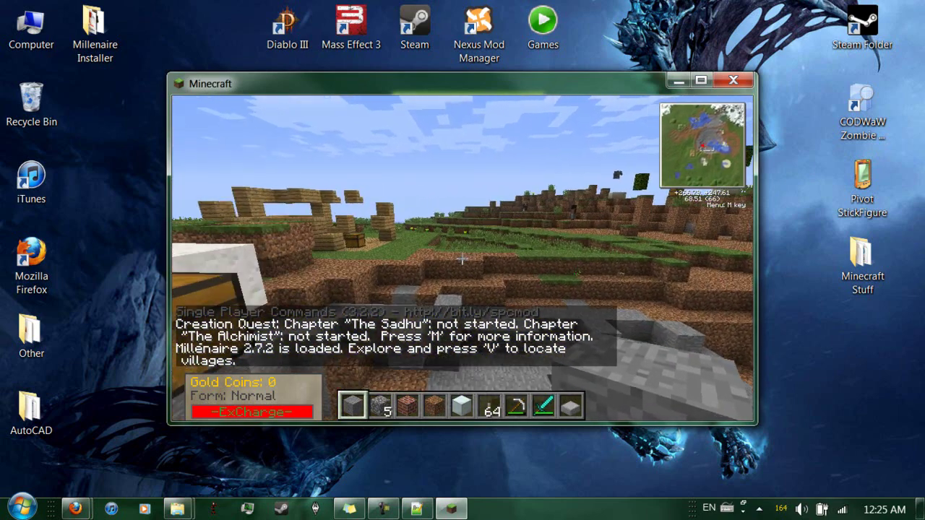
- Open the inventory, maximize the game window and show page 2 of the TooManyItems item list
key(e)
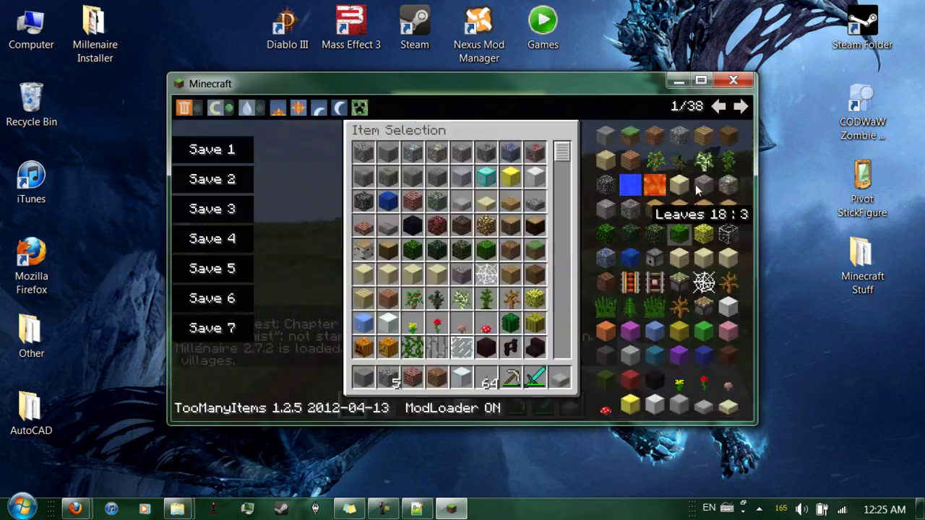
click(698, 80)
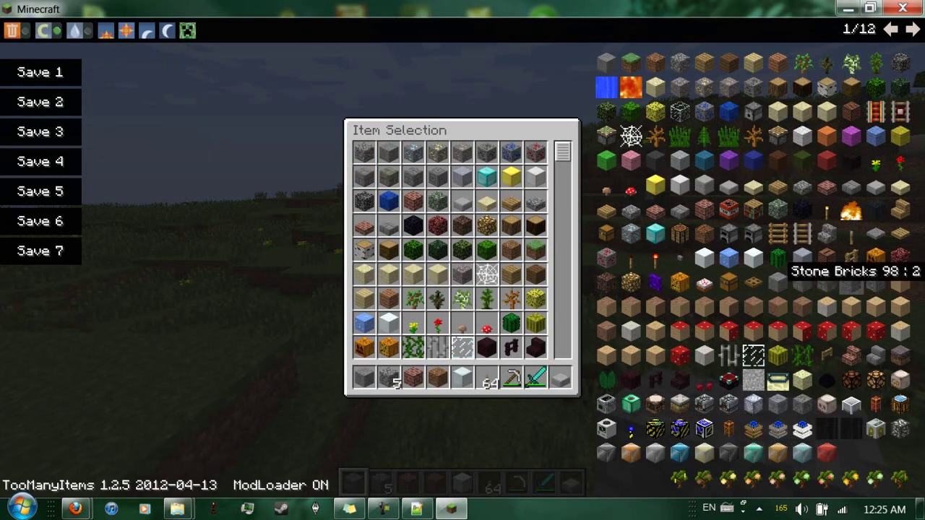
click(912, 29)
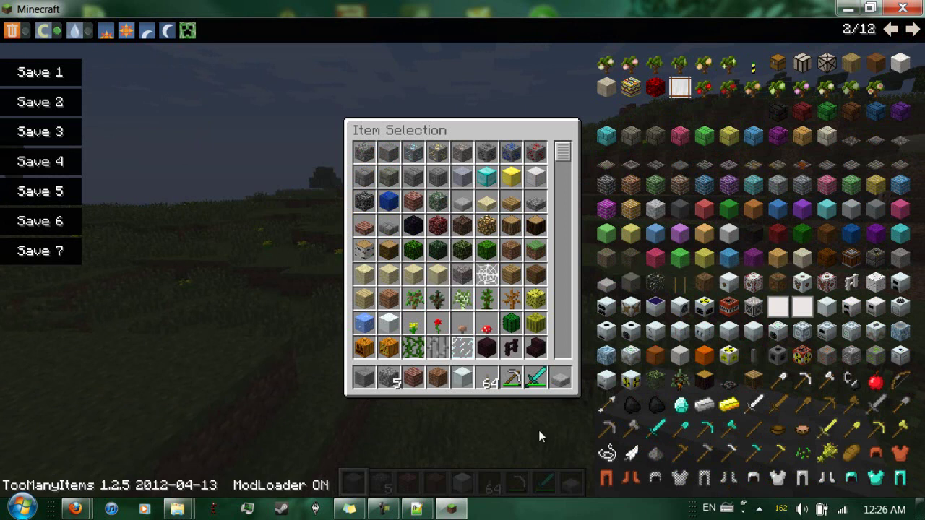
- Reload IC2.cfg in Notepad++, look over the block IDs from blockAlloy onward, and return to Minecraft to compare them
click(416, 509)
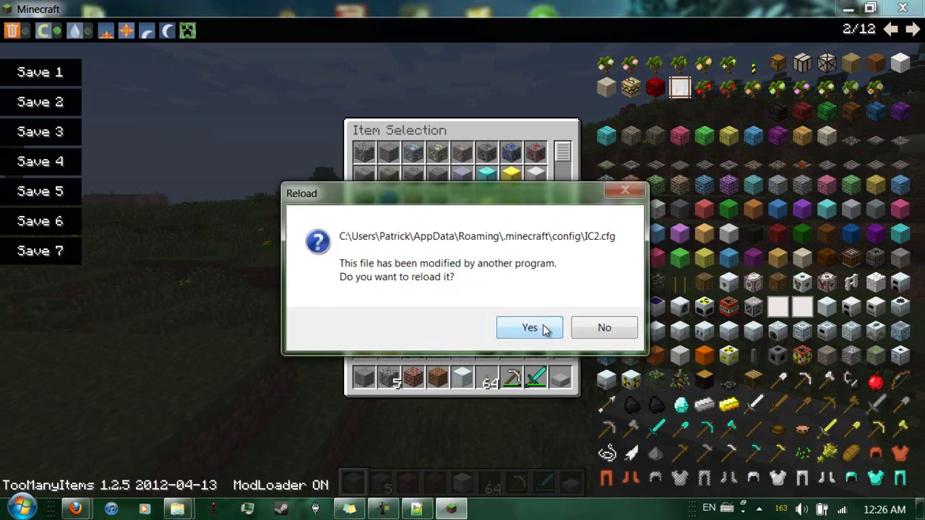
click(546, 329)
scroll(340, 261, up, 6)
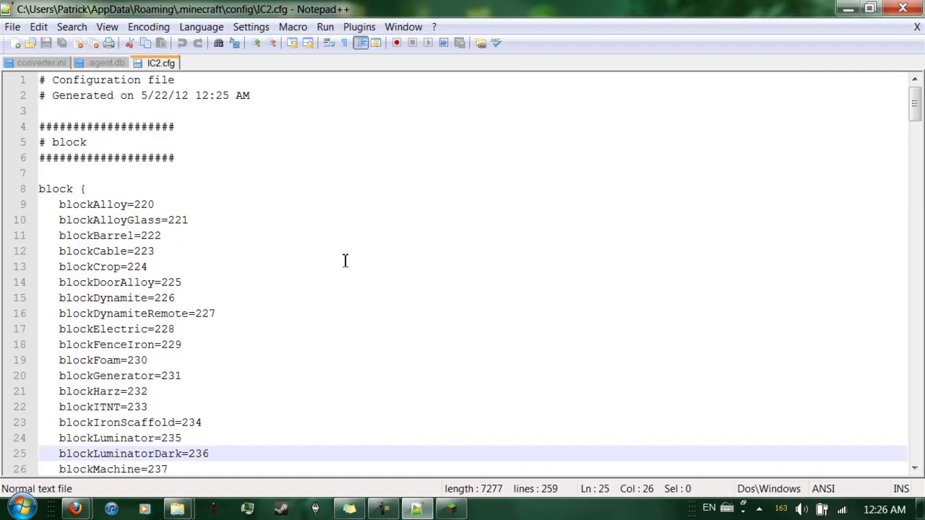
double_click(149, 206)
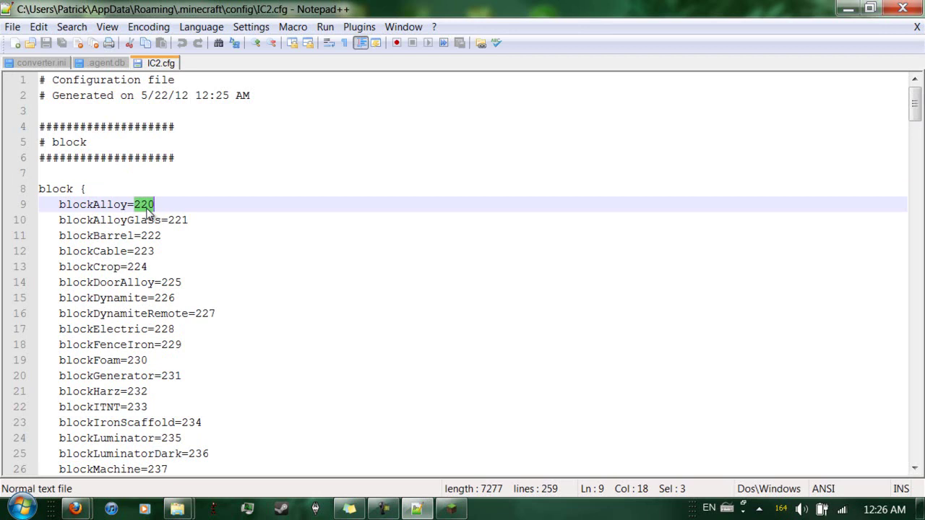
click(451, 508)
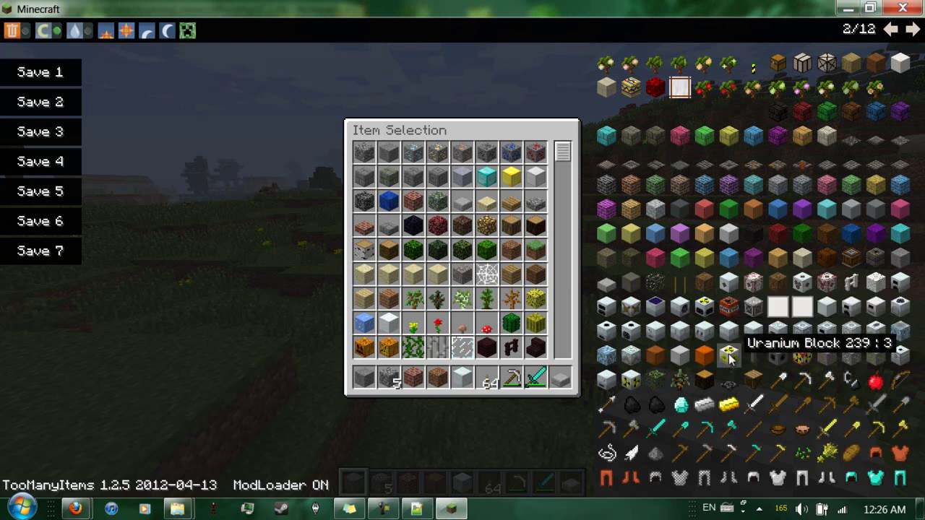
- Replace the pickaxe in the hotbar with a stack of rubber saplings from the item list
key(e)
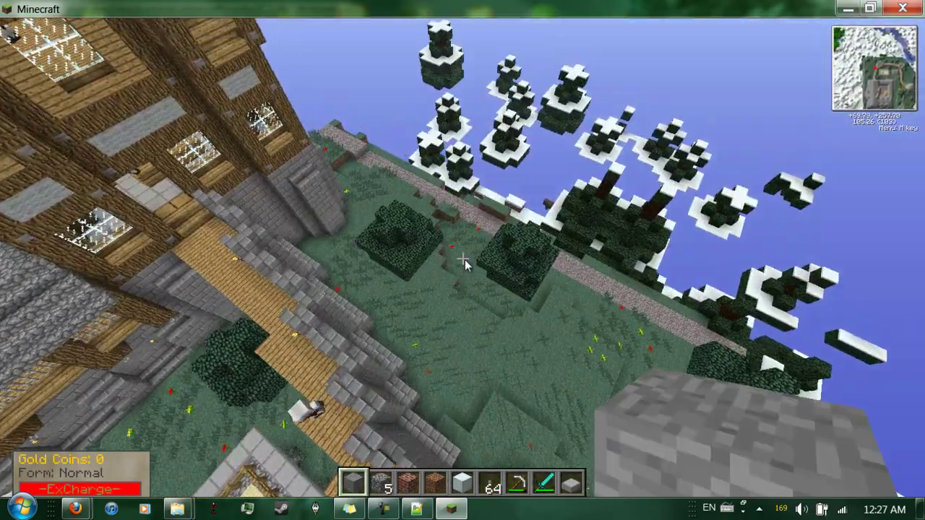
key(e)
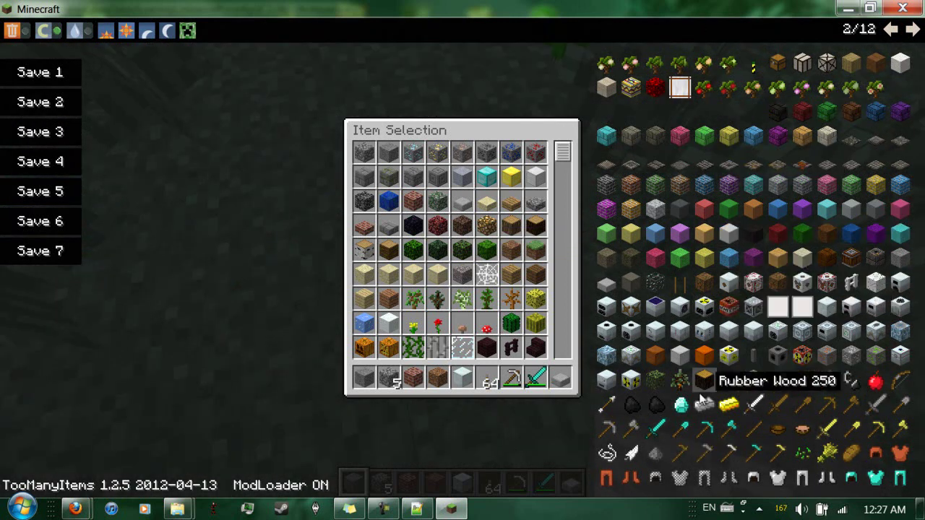
click(517, 377)
click(682, 380)
key(e)
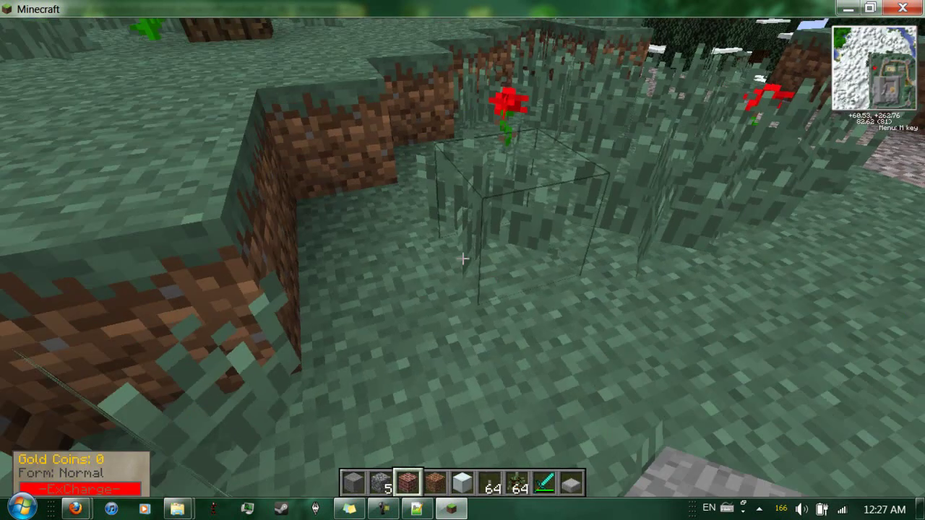
- Equip the rubber sapling and plant it in the grass
scroll(462, 260, down, 5)
scroll(462, 260, up, 1)
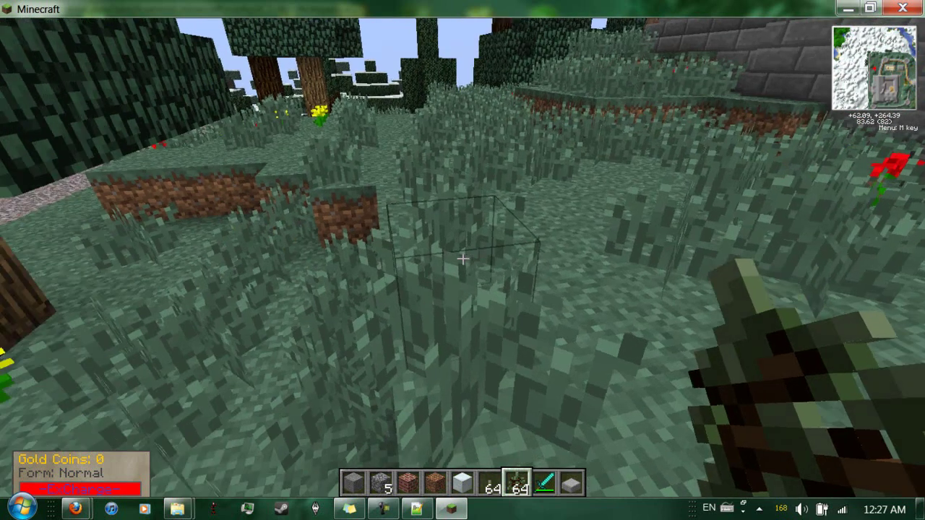
click(463, 258)
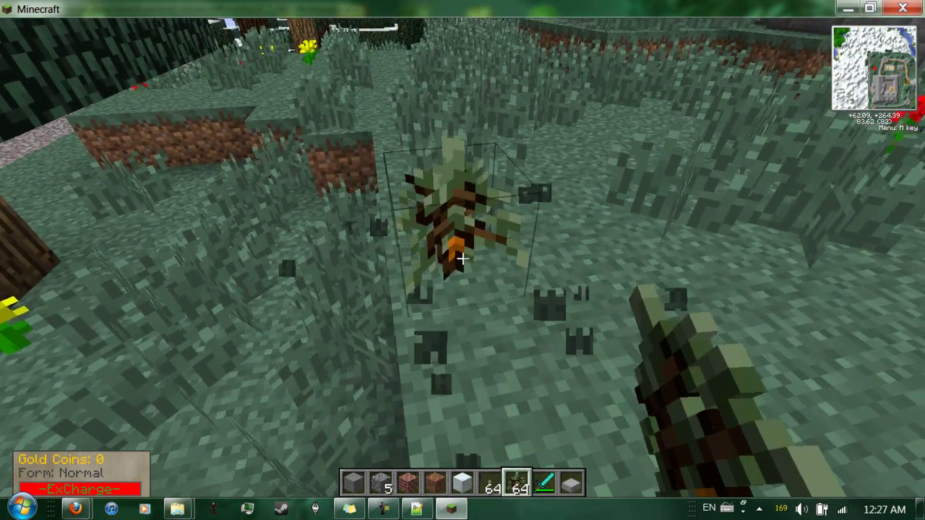
- Replace the snow block in the hotbar with a stack of Bone Meal from page 3 of the item list
key(e)
scroll(567, 206, down, 4)
click(911, 29)
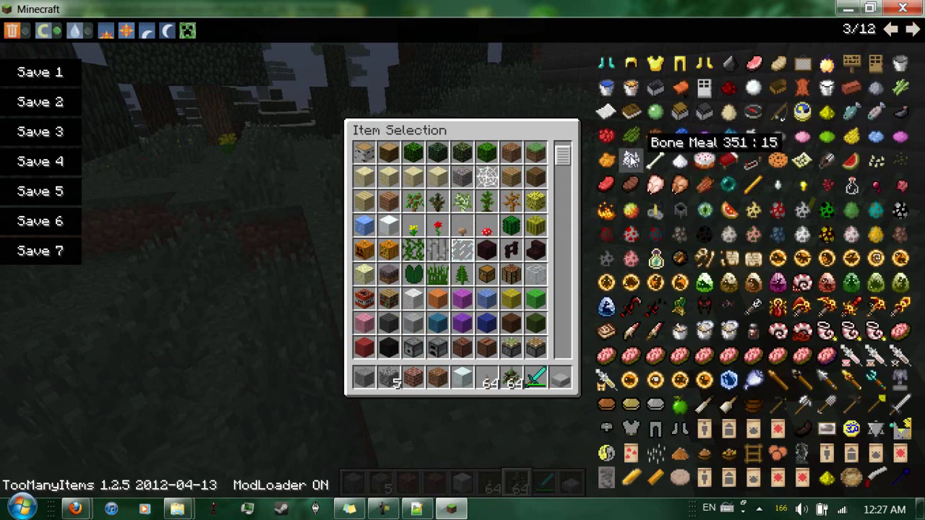
click(462, 375)
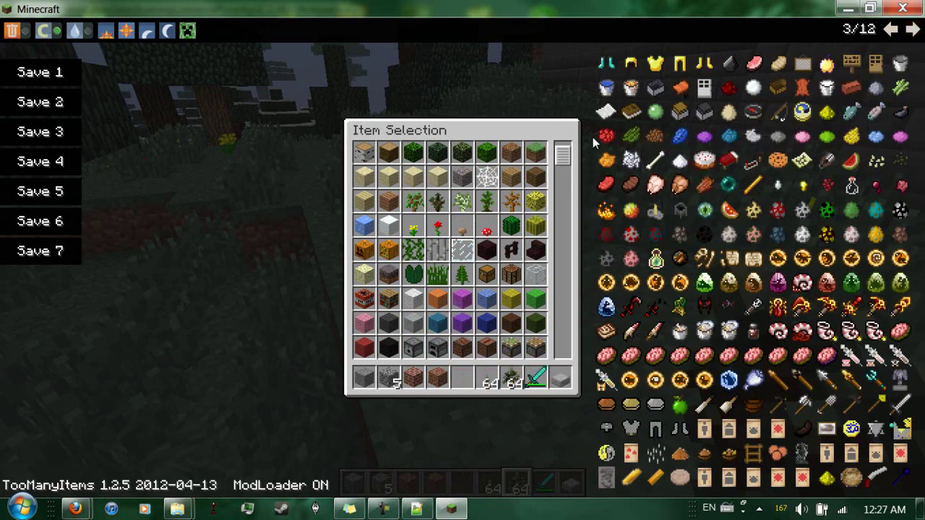
click(641, 145)
click(462, 375)
key(e)
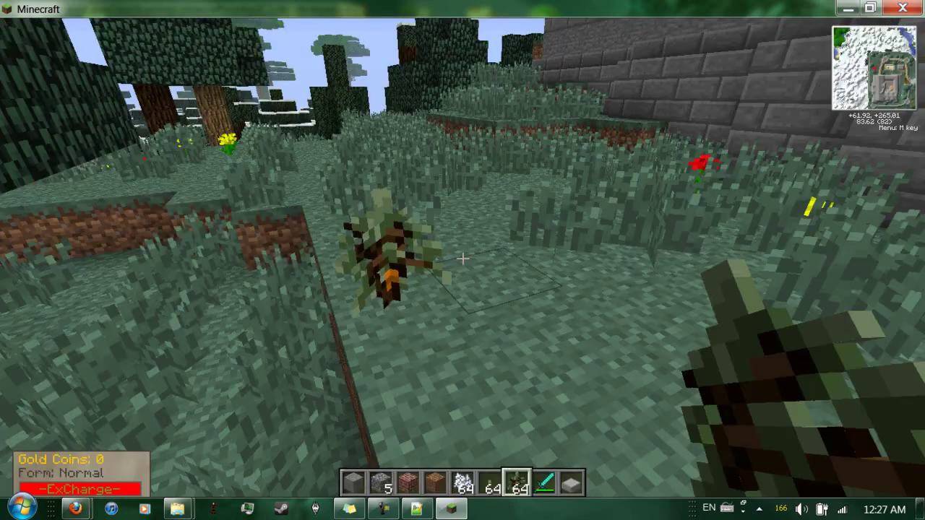
- Equip the Bone Meal and use it on the planted rubber sapling to grow it into a tree
key(1)
scroll(462, 258, down, 4)
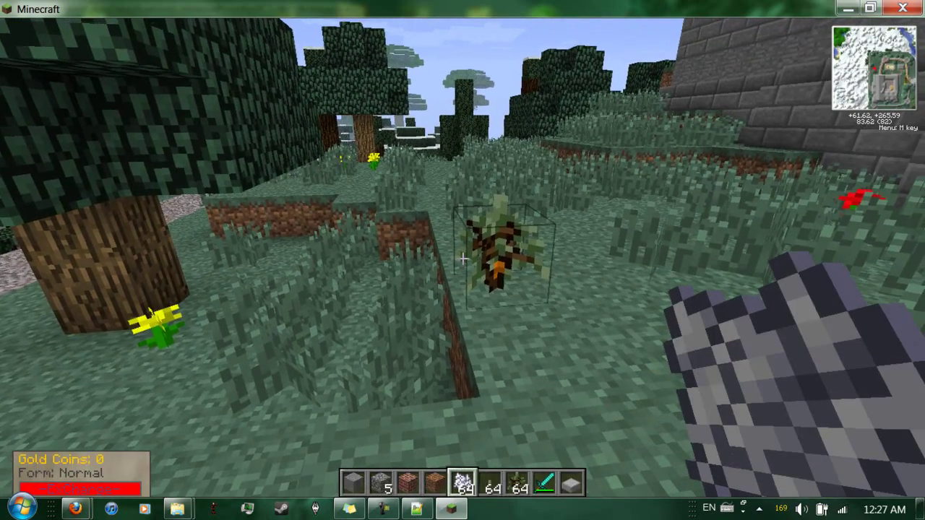
right_click(463, 258)
key(w)
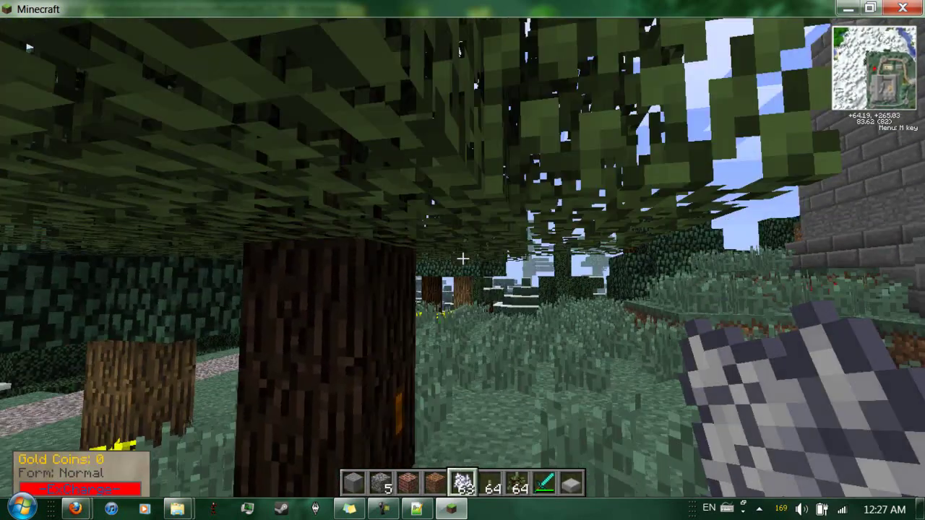
- Replace the item stack in the sixth hotbar slot with the orange tool from page 11 of the item list
key(e)
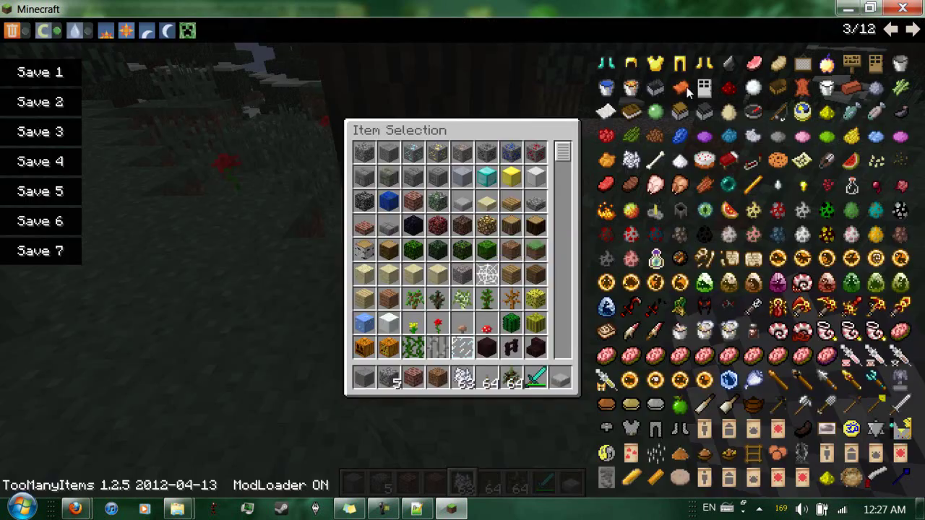
click(904, 42)
click(905, 41)
click(904, 41)
click(905, 42)
click(905, 40)
click(906, 41)
click(906, 42)
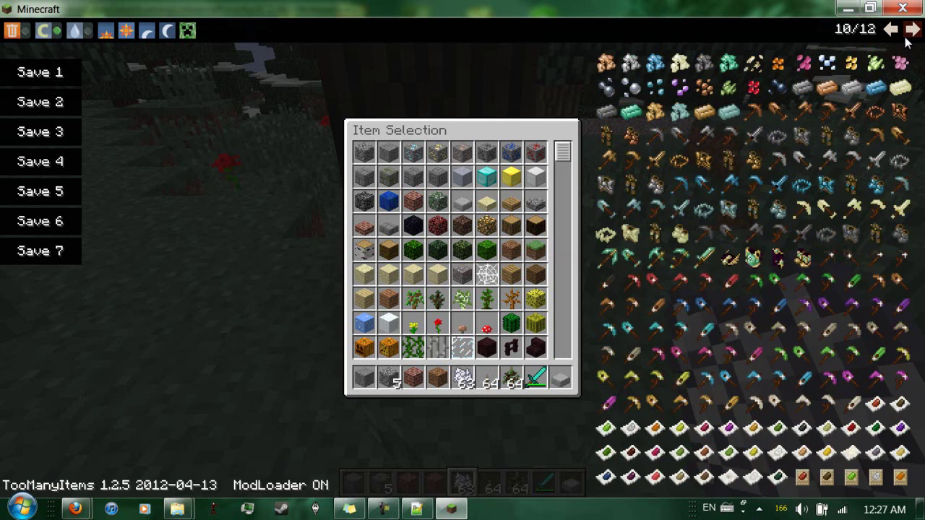
click(906, 41)
click(906, 42)
click(894, 41)
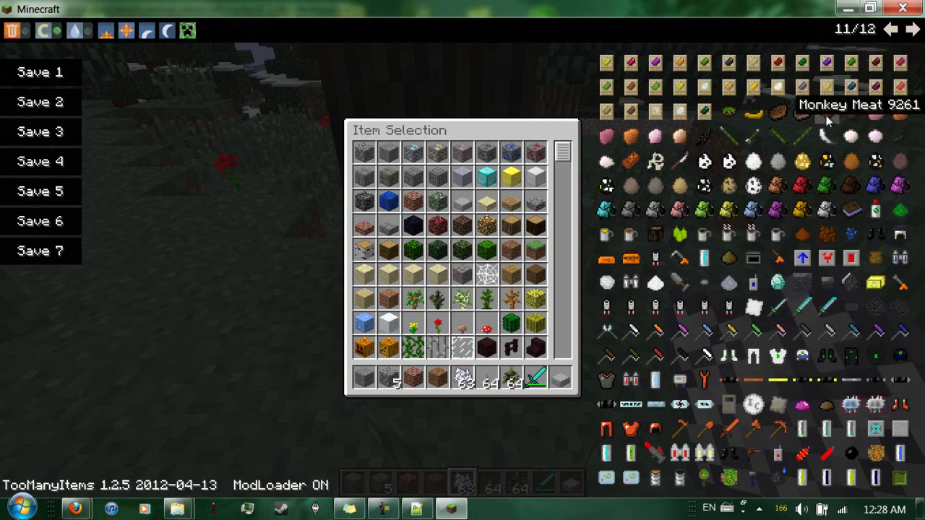
click(482, 380)
click(779, 262)
key(e)
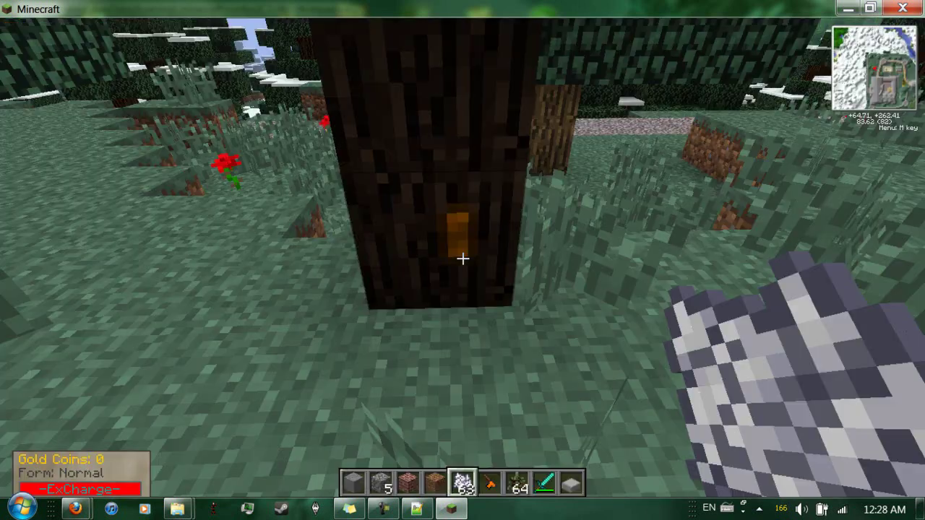
- Equip the orange tool and test it on the rubber tree's resin log, trunk and leaves
key(6)
right_click(462, 258)
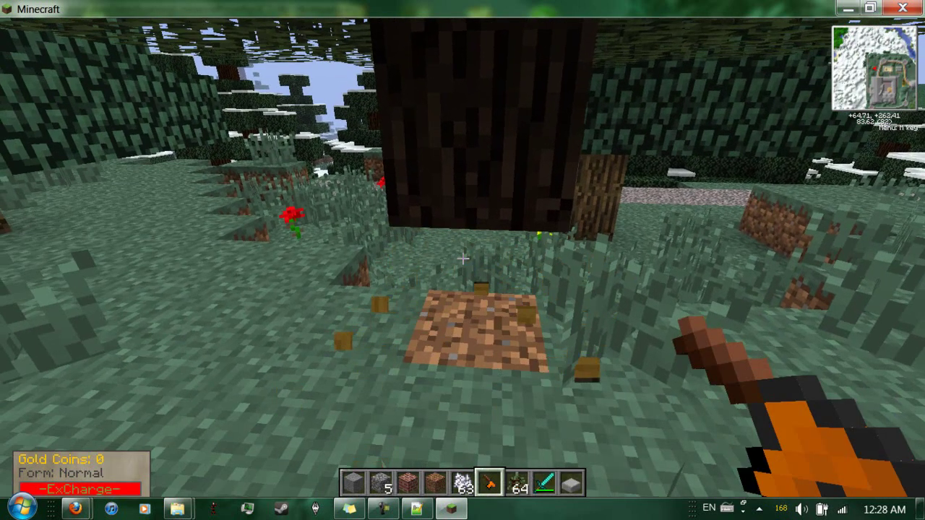
key(space)
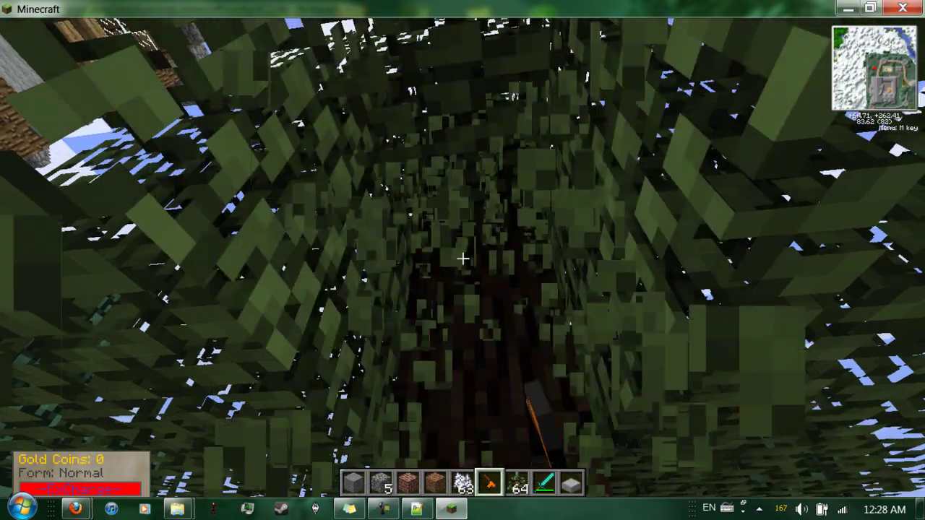
key(shift)
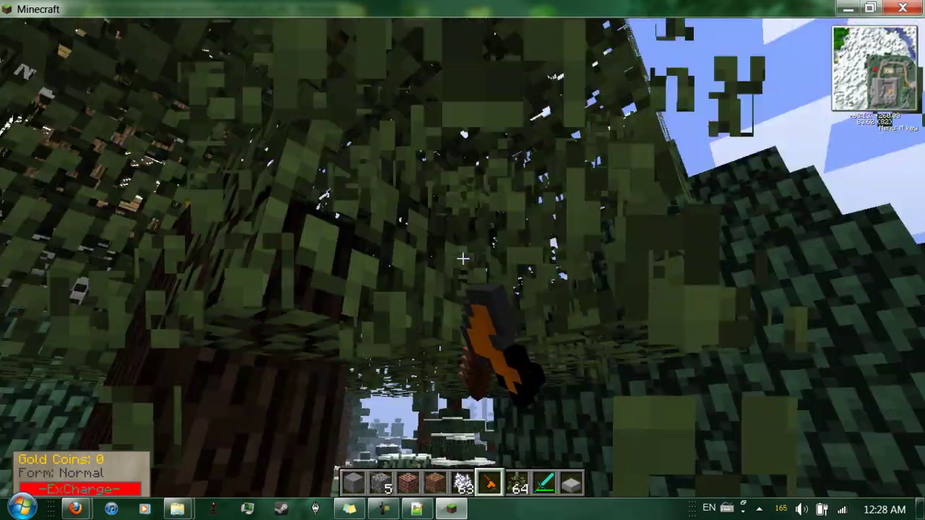
key(space)
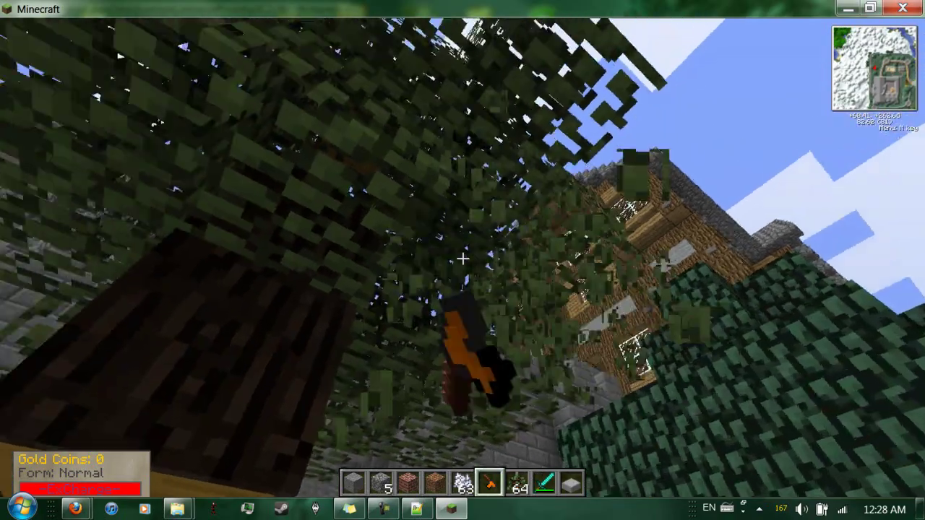
key(shift)
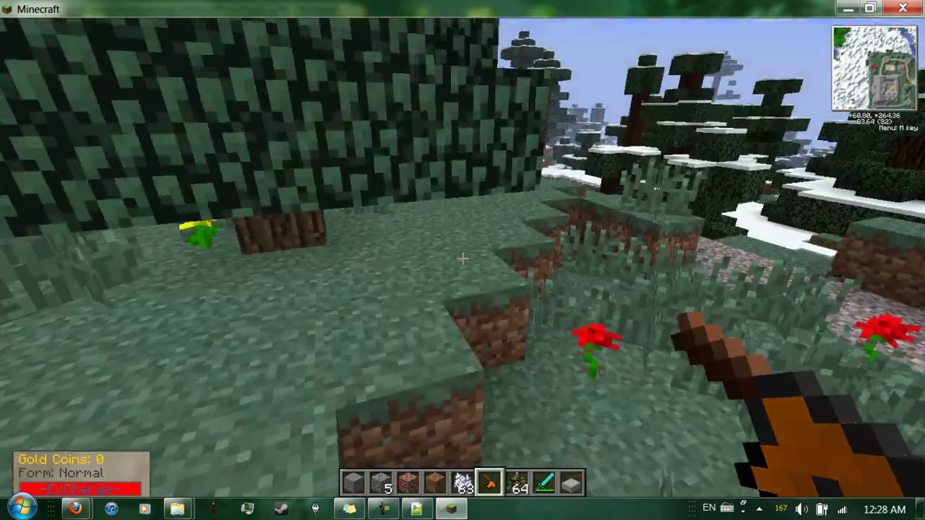
- Fly from the rubber tree over the snowy forest and up above the castle roofs to view the world
key(space)
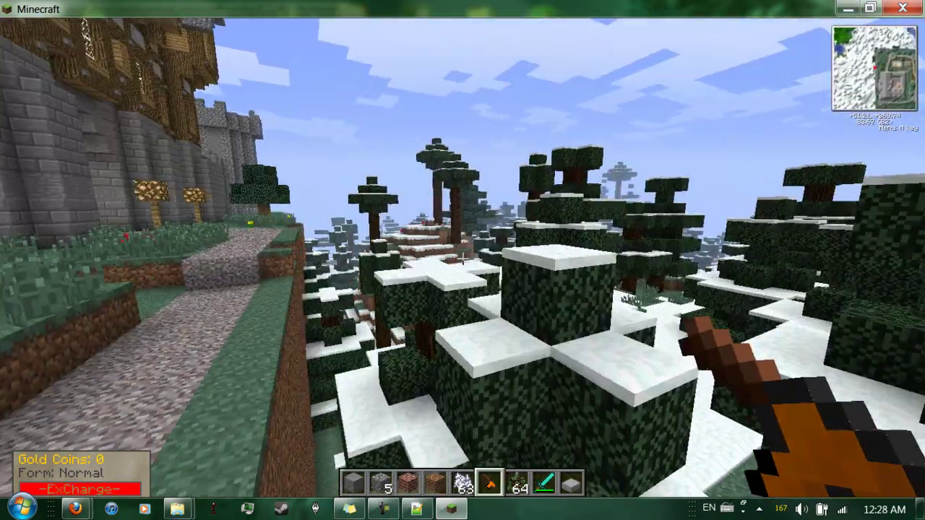
key(w)
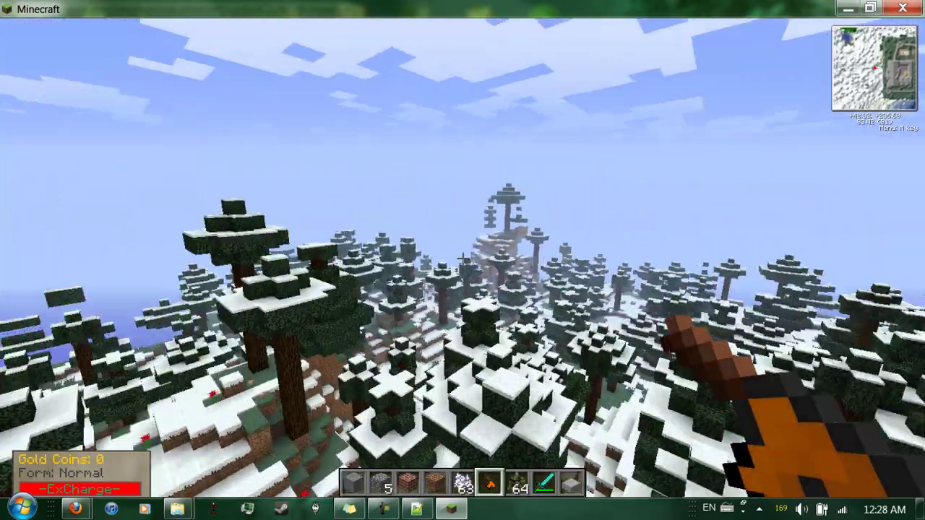
key(w)
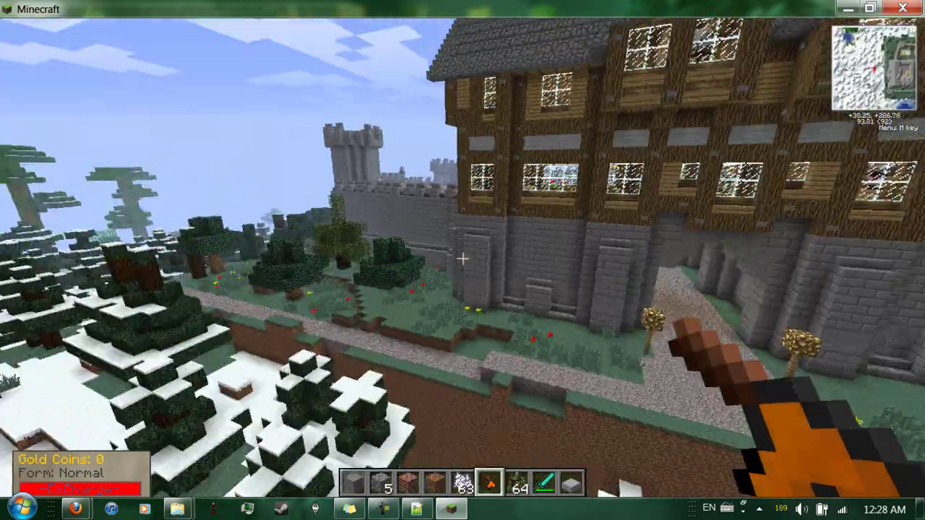
key(w)
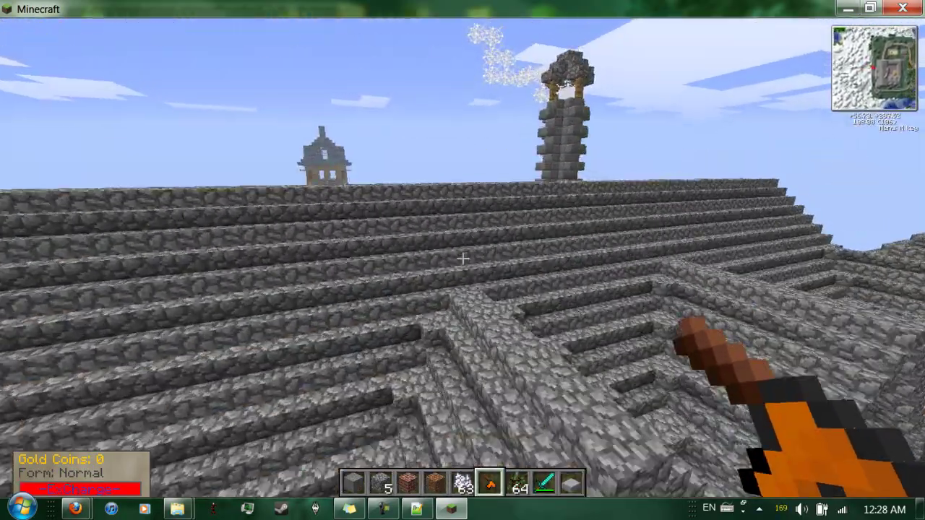
key(space)
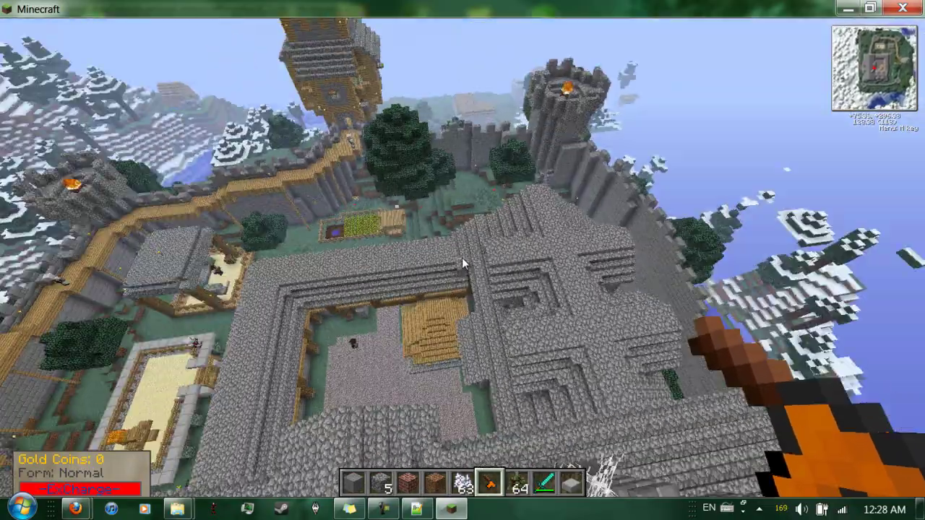